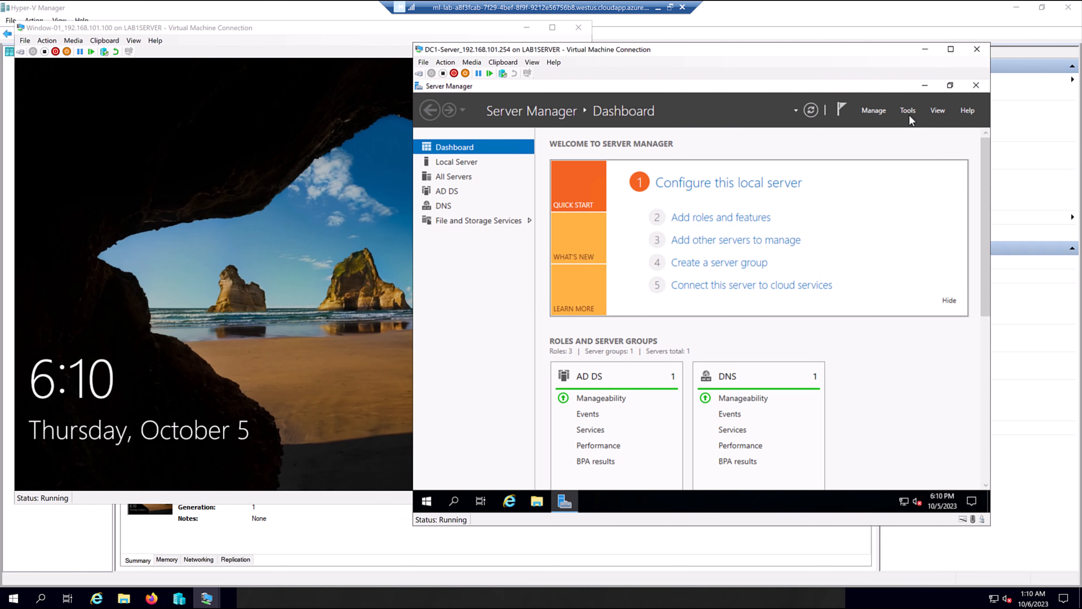
Launch Active Directory Users and Computers from Server Manager's Tools menu.
{"action": "left_click", "coordinate": [908, 111]}
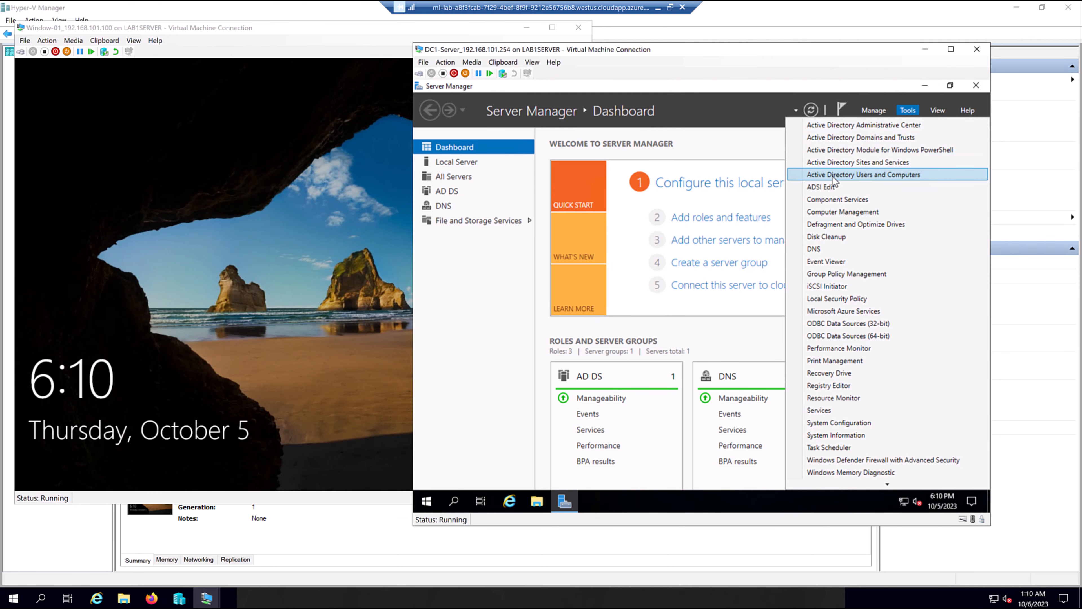
{"action": "left_click", "coordinate": [908, 178]}
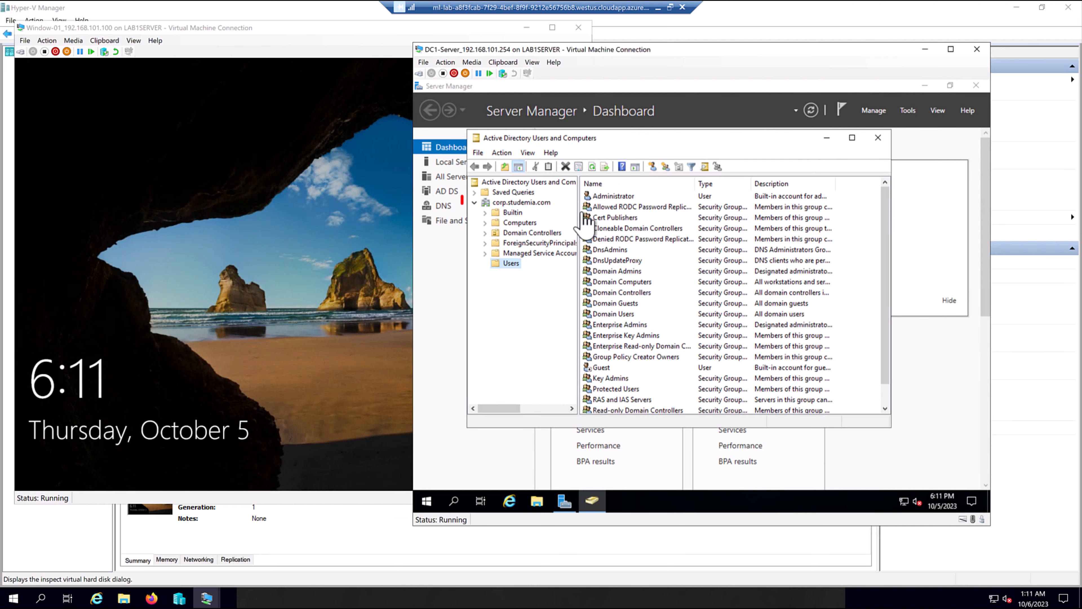
Browse the corp.studemia.com domain, confirm the client PC in Computers, and return to Users.
{"action": "left_click", "coordinate": [520, 204]}
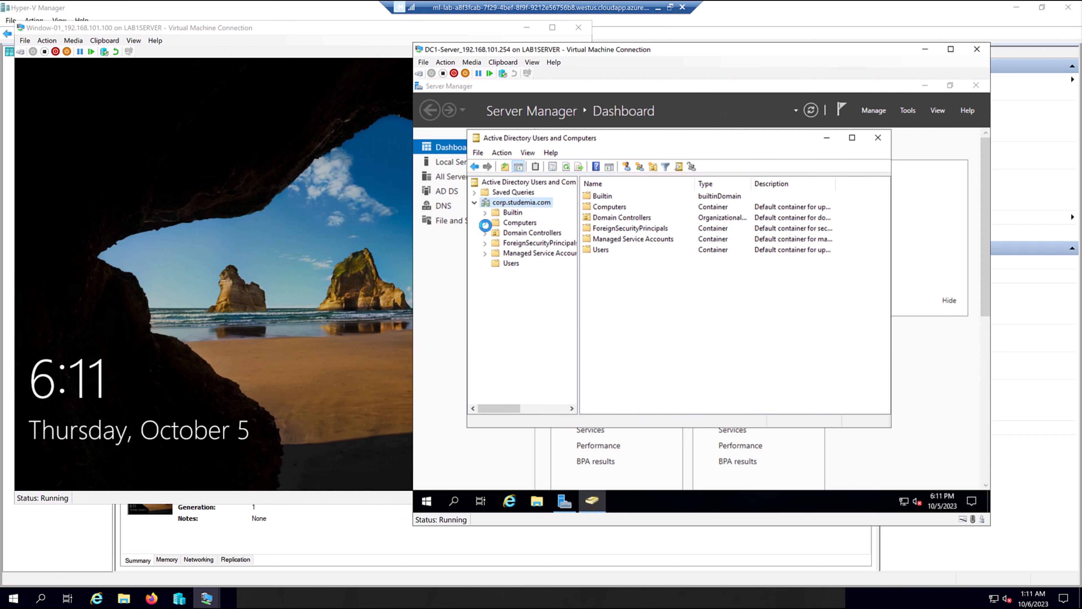
{"action": "left_click", "coordinate": [515, 223]}
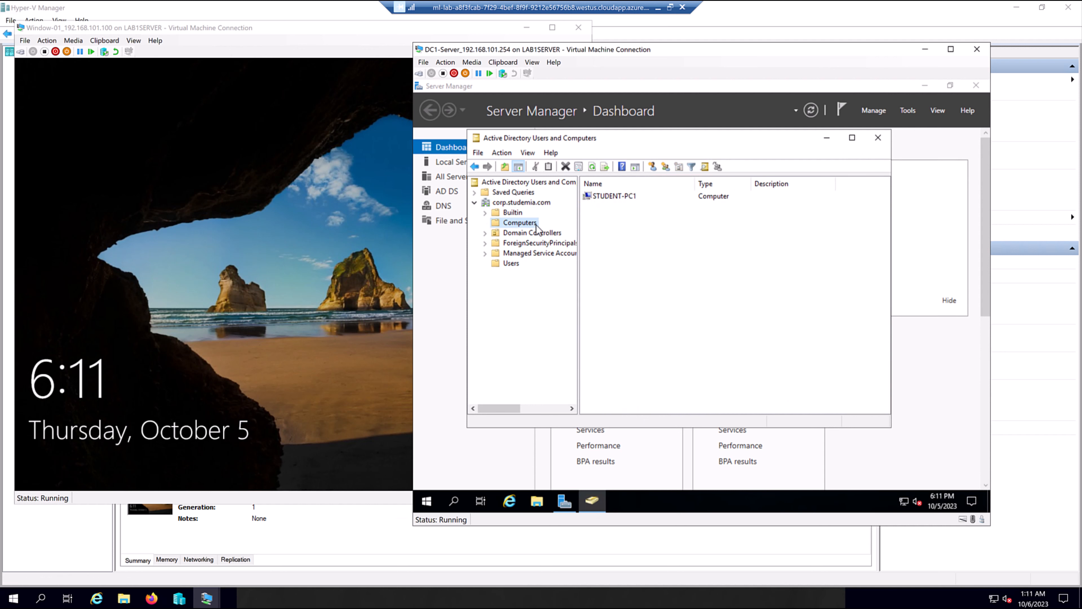
{"action": "left_click", "coordinate": [515, 265]}
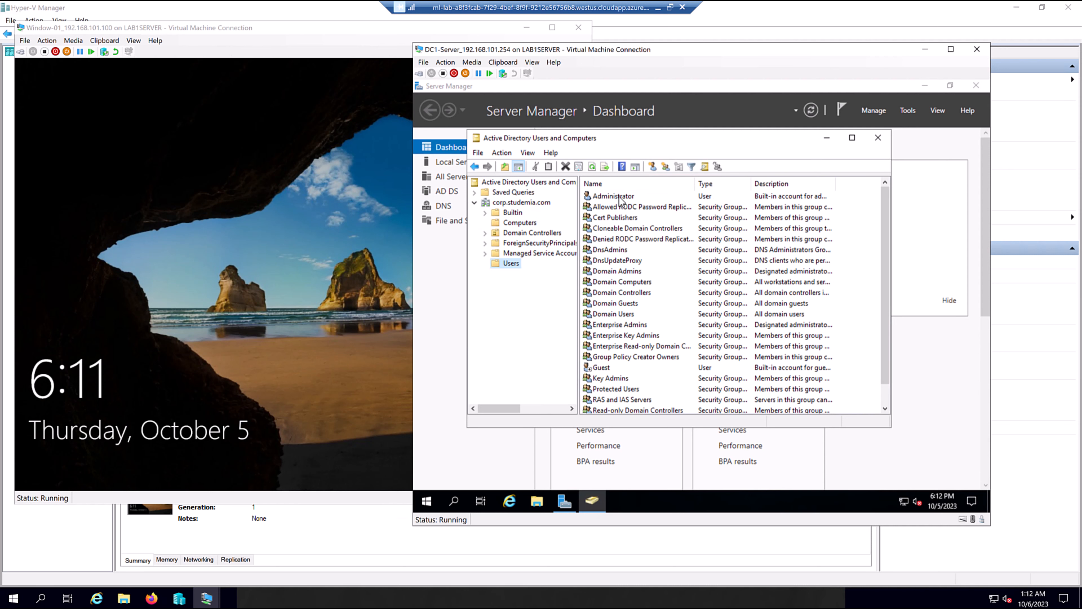
Create an organizational unit named Sales Team under corp.studemia.com.
{"action": "right_click", "coordinate": [521, 202]}
{"action": "mouse_move", "coordinate": [550, 290]}
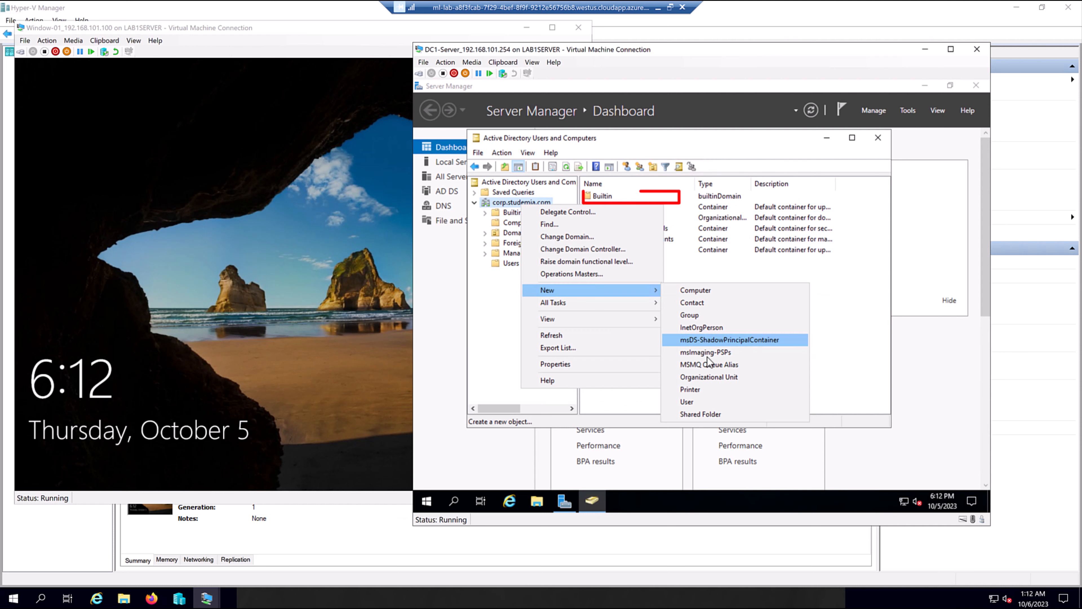
{"action": "left_click", "coordinate": [711, 377]}
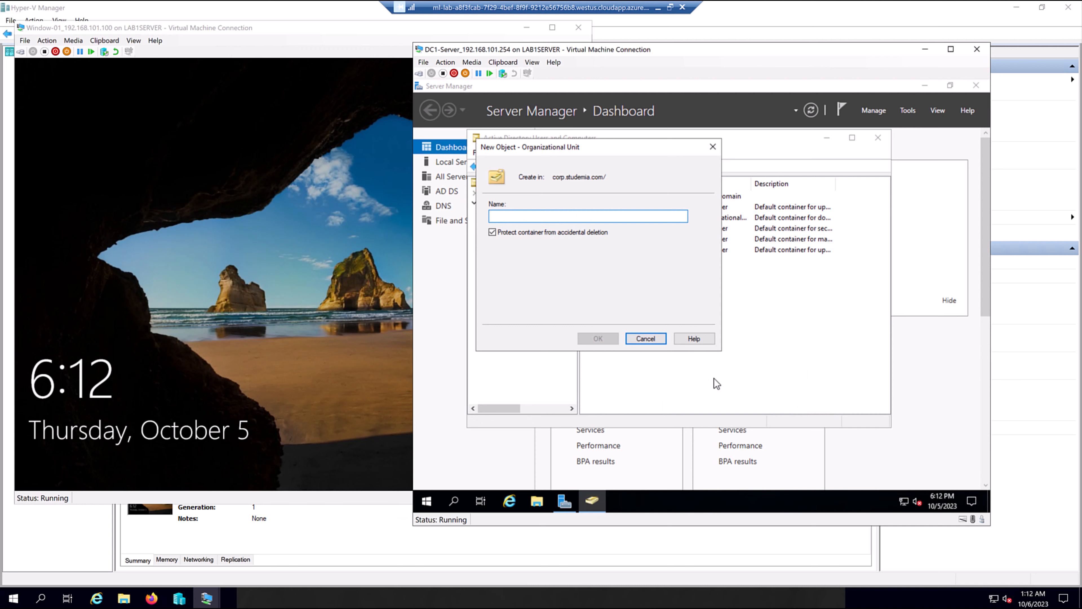
{"action": "type", "text": "Sales Team"}
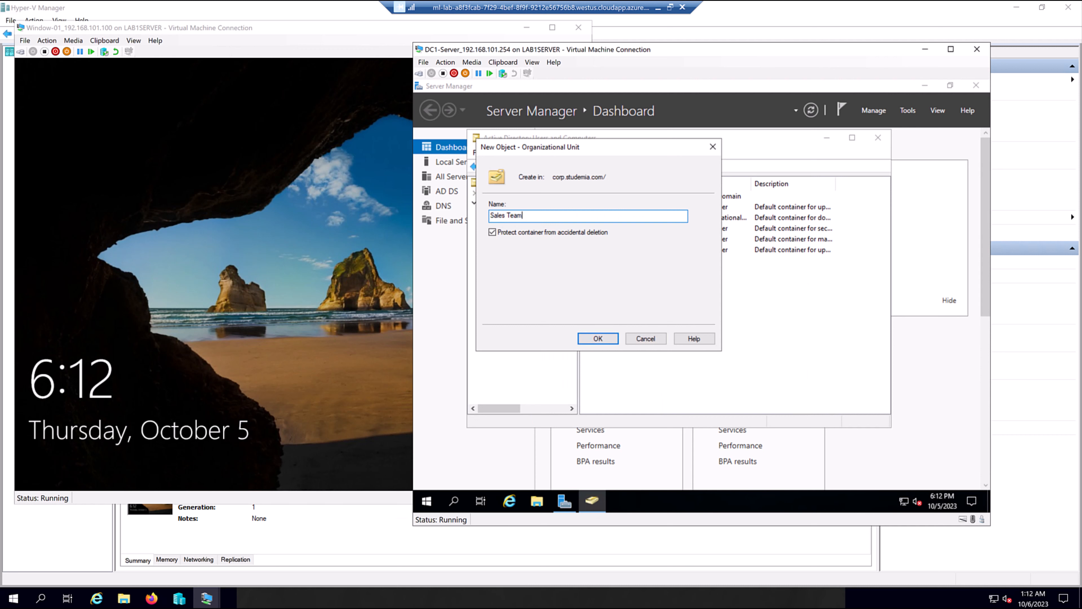
{"action": "left_click", "coordinate": [600, 340]}
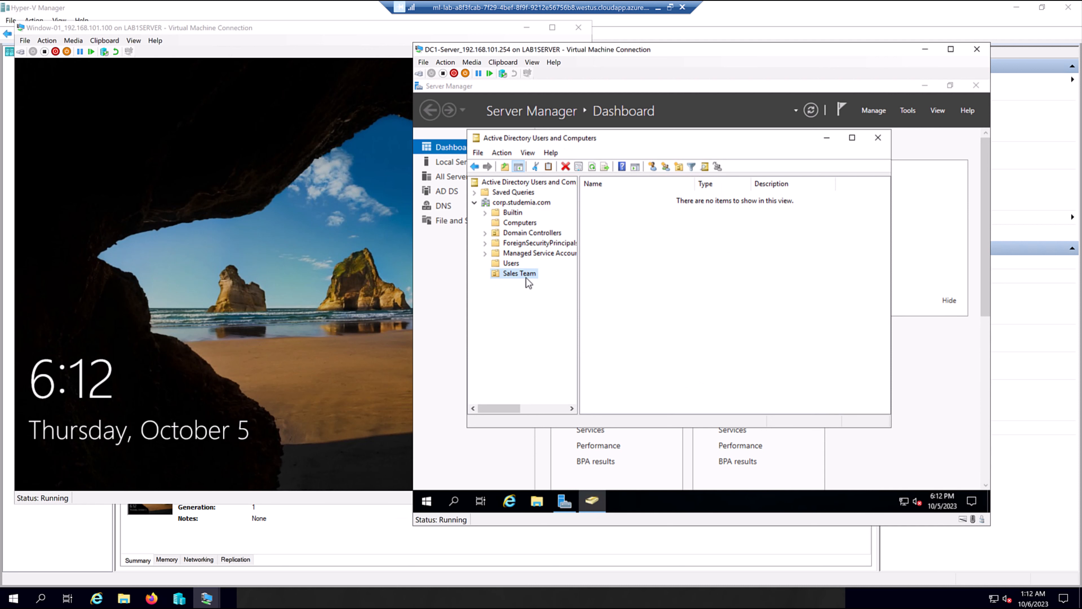
Rename the Sales Team organizational unit to New York.
{"action": "right_click", "coordinate": [528, 277]}
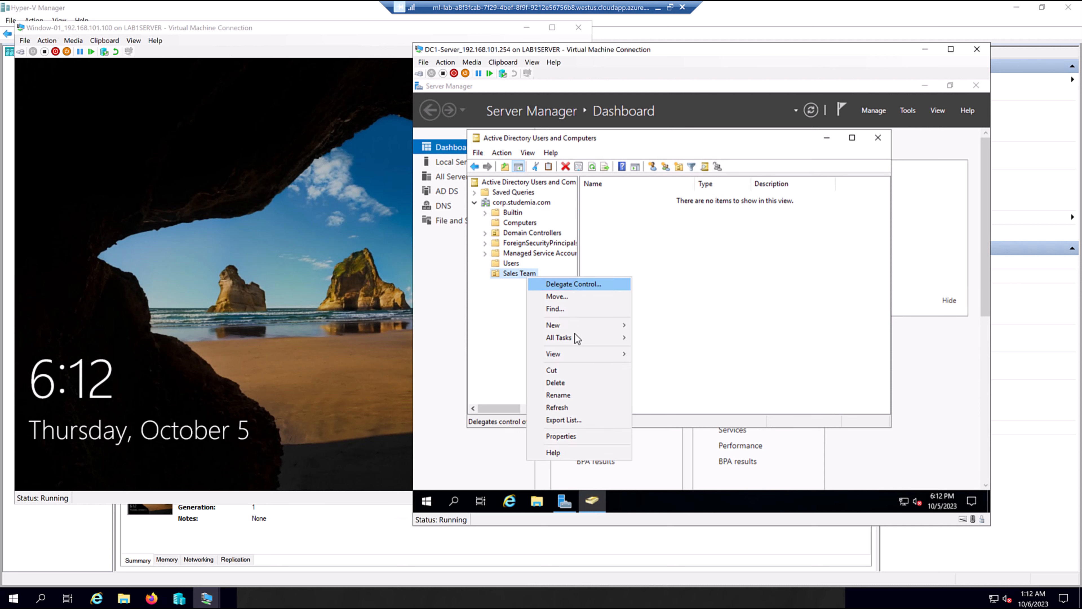
{"action": "mouse_move", "coordinate": [586, 325]}
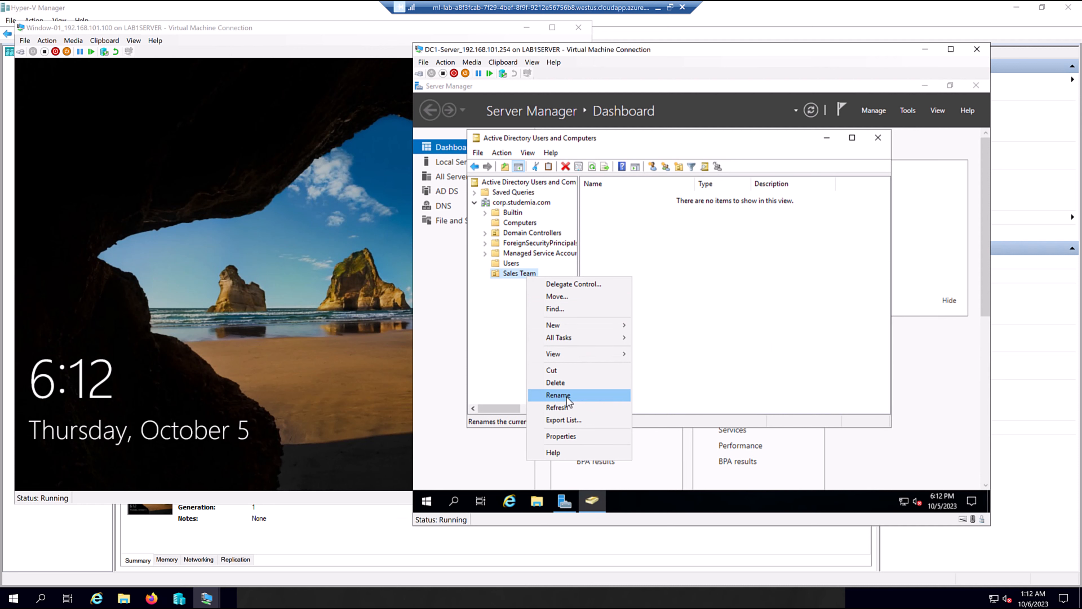
{"action": "left_click", "coordinate": [558, 395]}
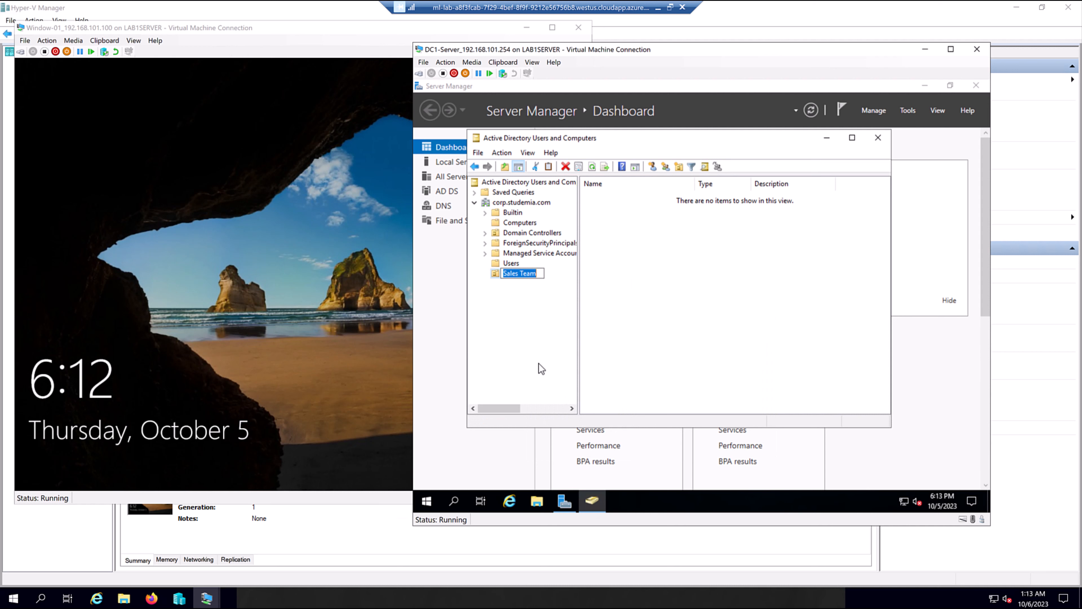
{"action": "type", "text": "New York"}
{"action": "key", "text": "Return"}
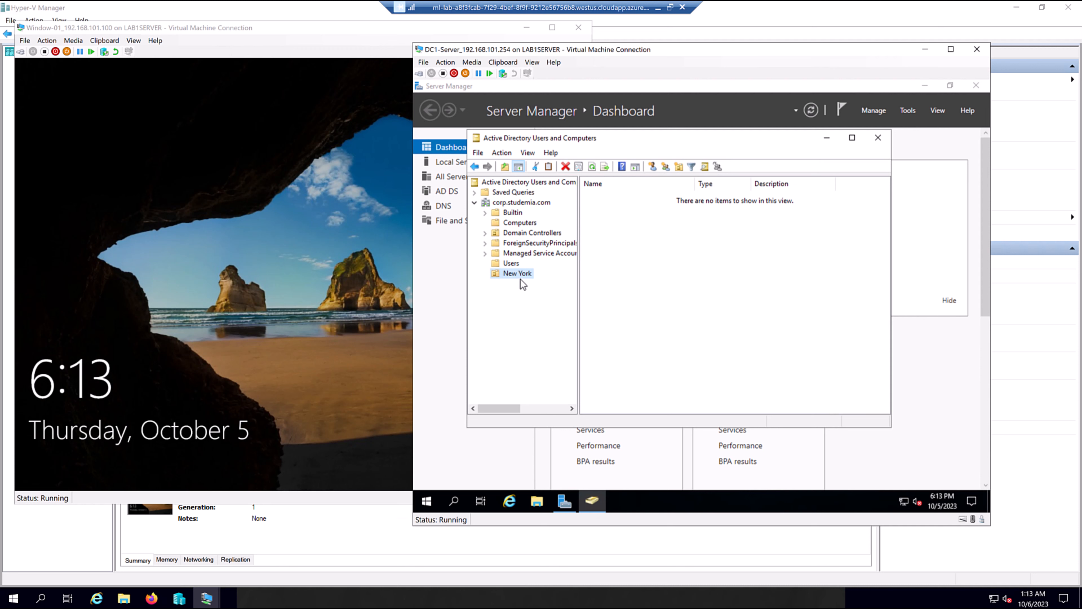
Create the Global Security group HelpDesk Group_NewYork inside the New York unit.
{"action": "right_click", "coordinate": [523, 276]}
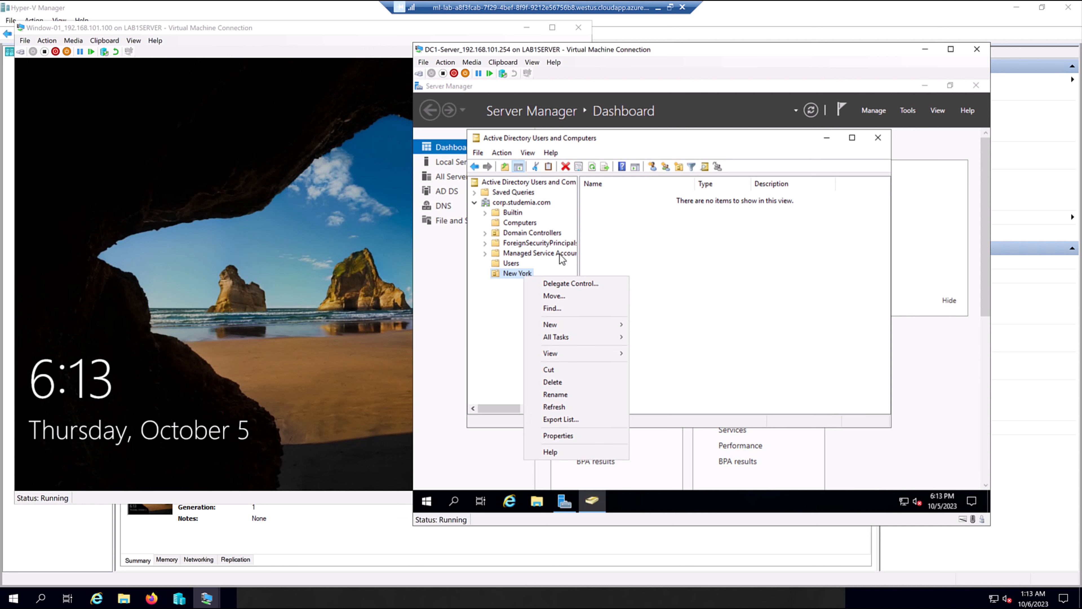
{"action": "mouse_move", "coordinate": [563, 326]}
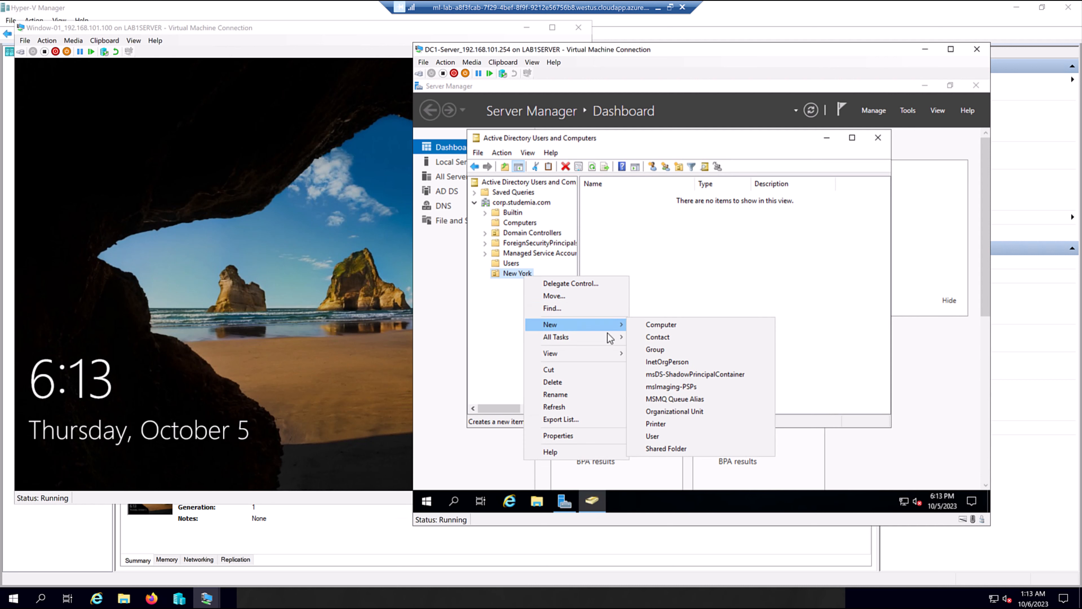
{"action": "left_click", "coordinate": [656, 351]}
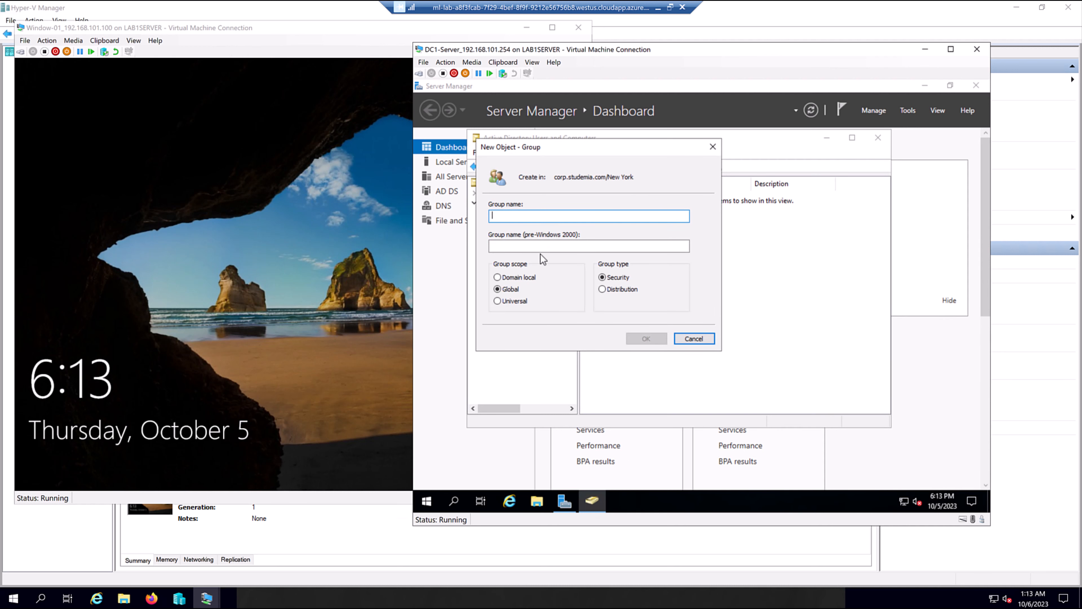
{"action": "type", "text": "E"}
{"action": "key", "text": "BackSpace"}
{"action": "type", "text": "E"}
{"action": "key", "text": "BackSpace"}
{"action": "type", "text": "Help"}
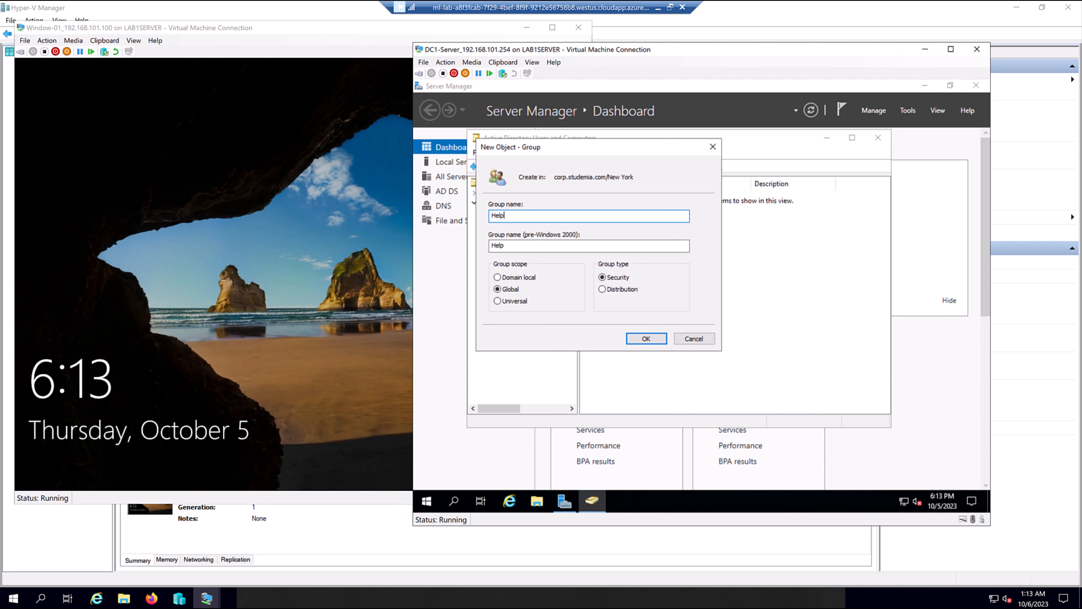
{"action": "type", "text": "Desk Group_NewYork"}
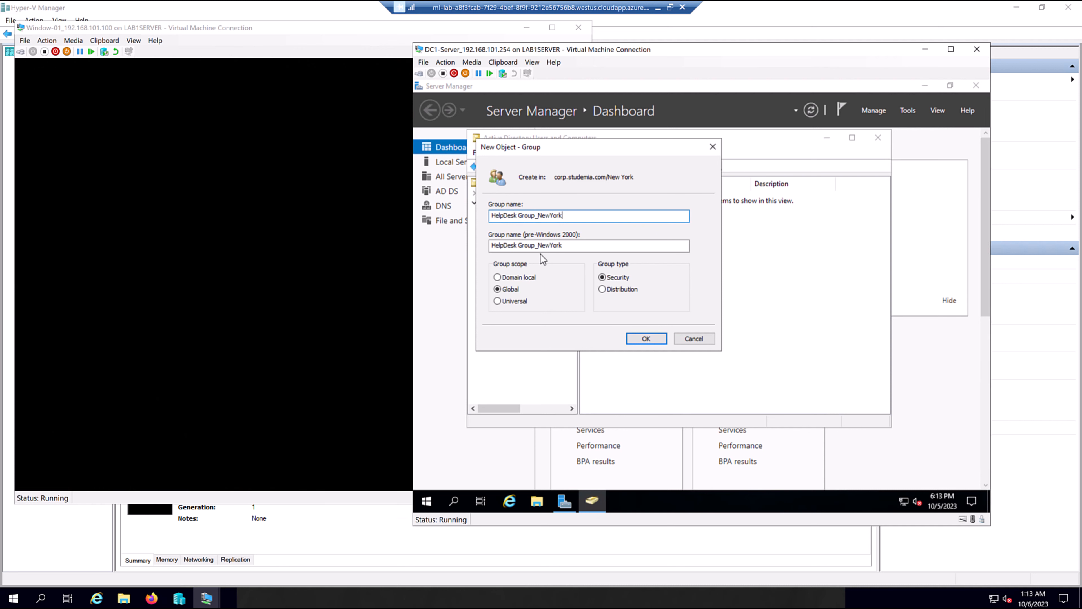
{"action": "left_click", "coordinate": [645, 339]}
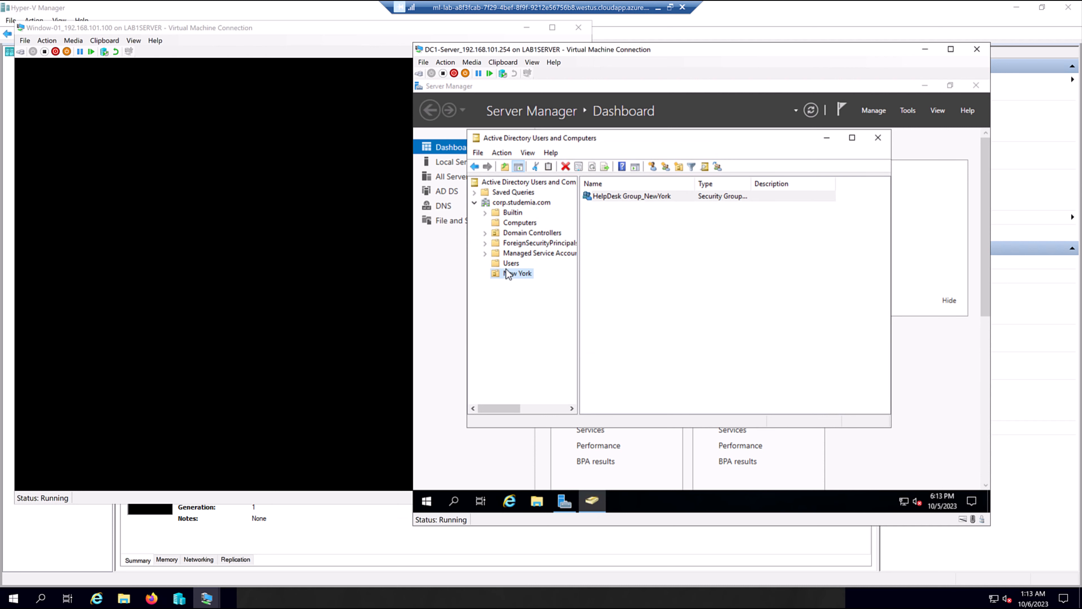
{"action": "left_click", "coordinate": [636, 199]}
{"action": "right_click", "coordinate": [636, 199]}
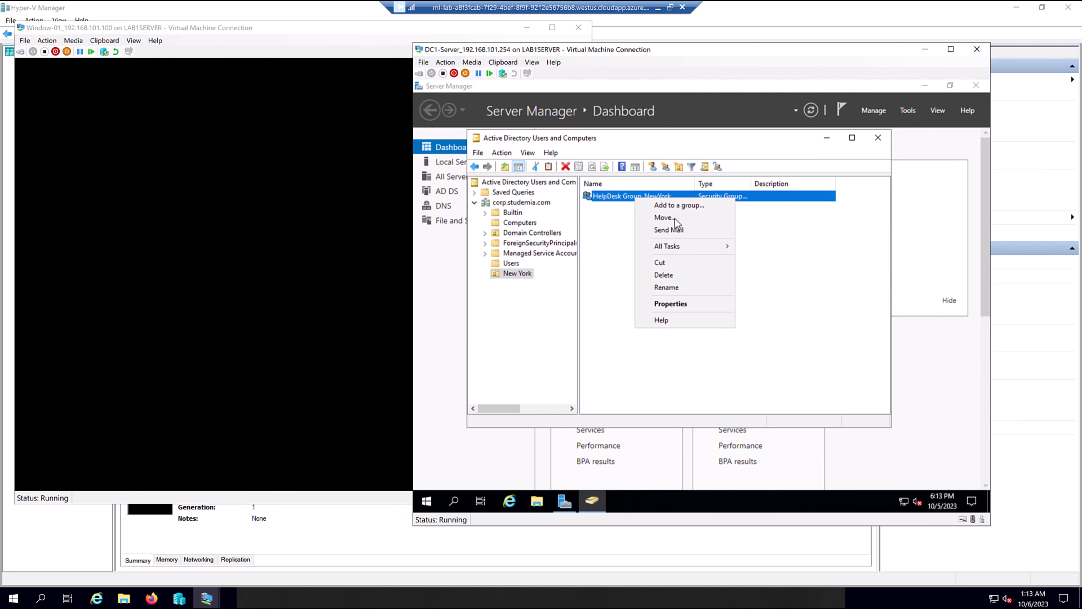
{"action": "left_click", "coordinate": [671, 304]}
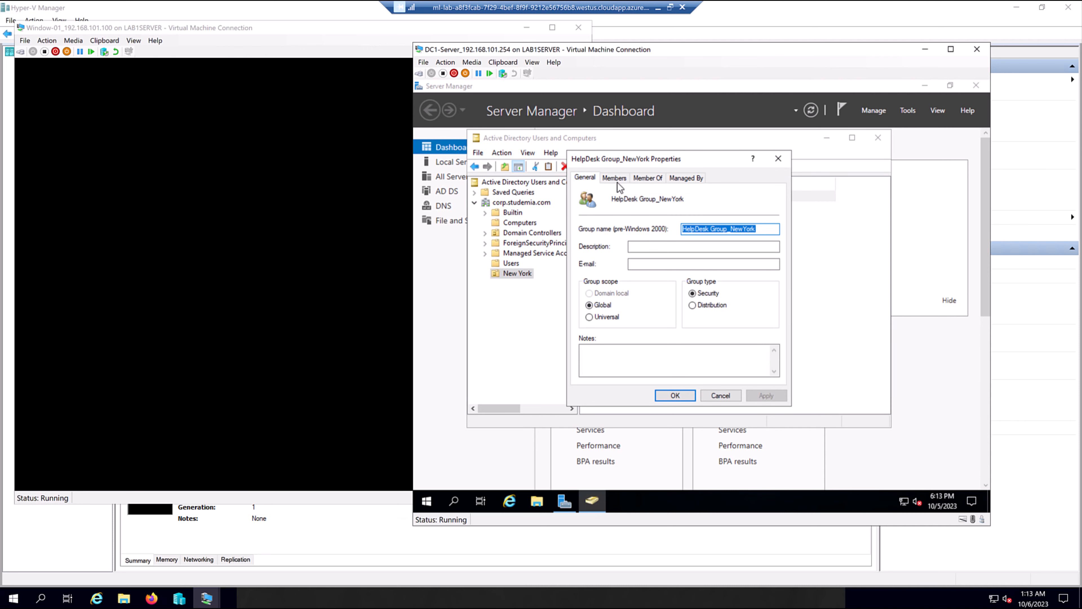
{"action": "left_click", "coordinate": [617, 179]}
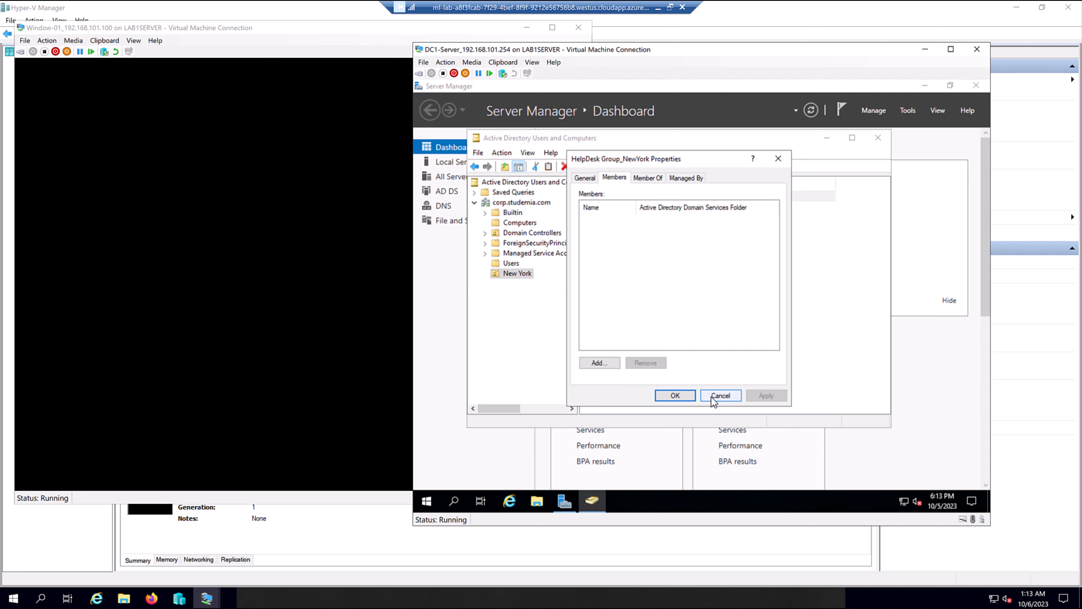
{"action": "left_click", "coordinate": [720, 396]}
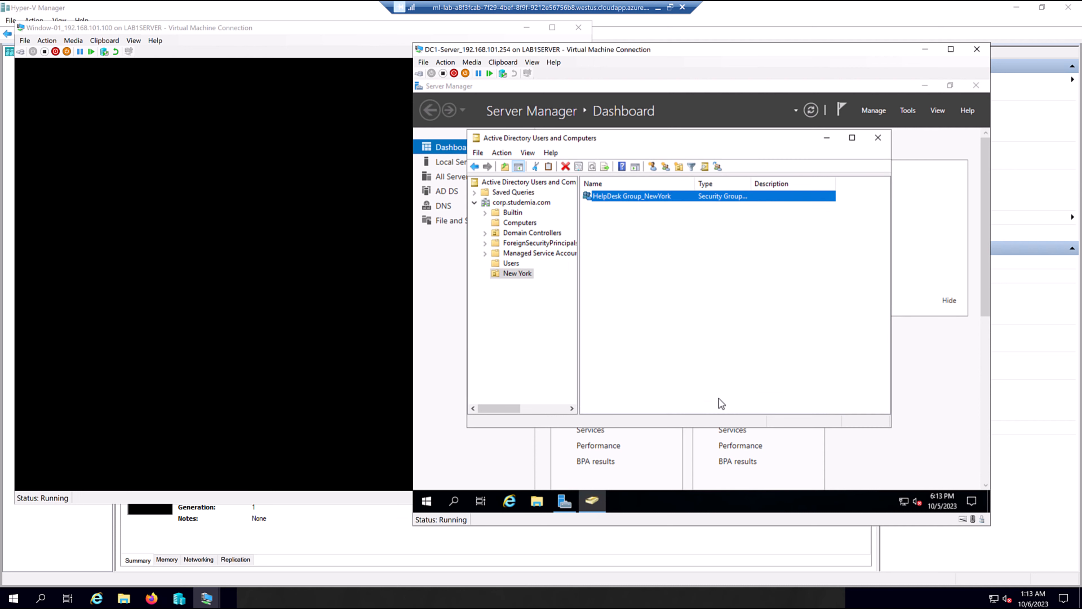
Create a new user in New York with an initial password that must change at next logon.
{"action": "right_click", "coordinate": [636, 233]}
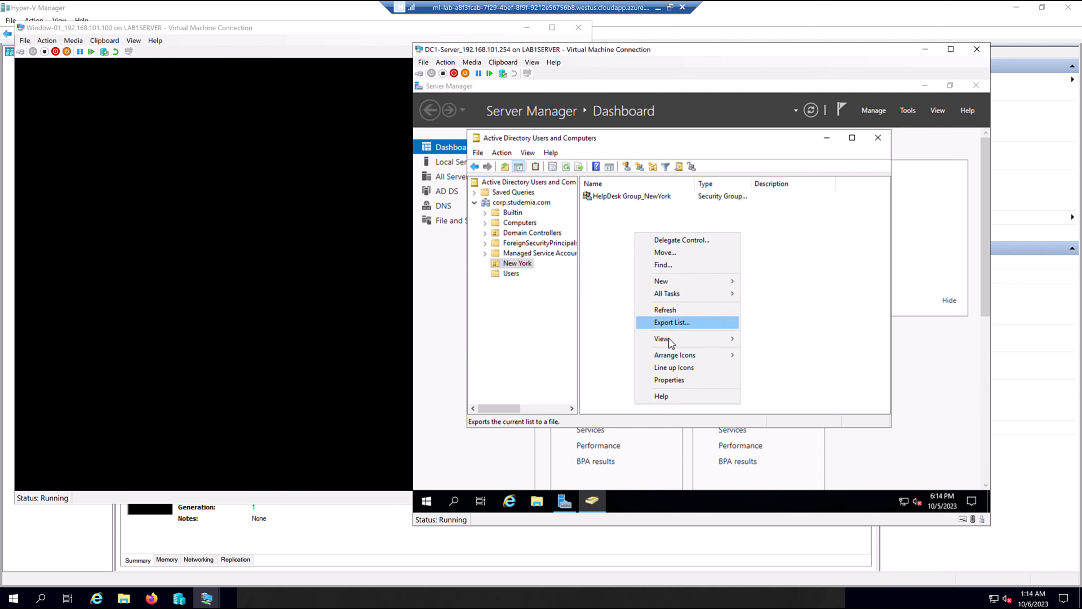
{"action": "mouse_move", "coordinate": [673, 281]}
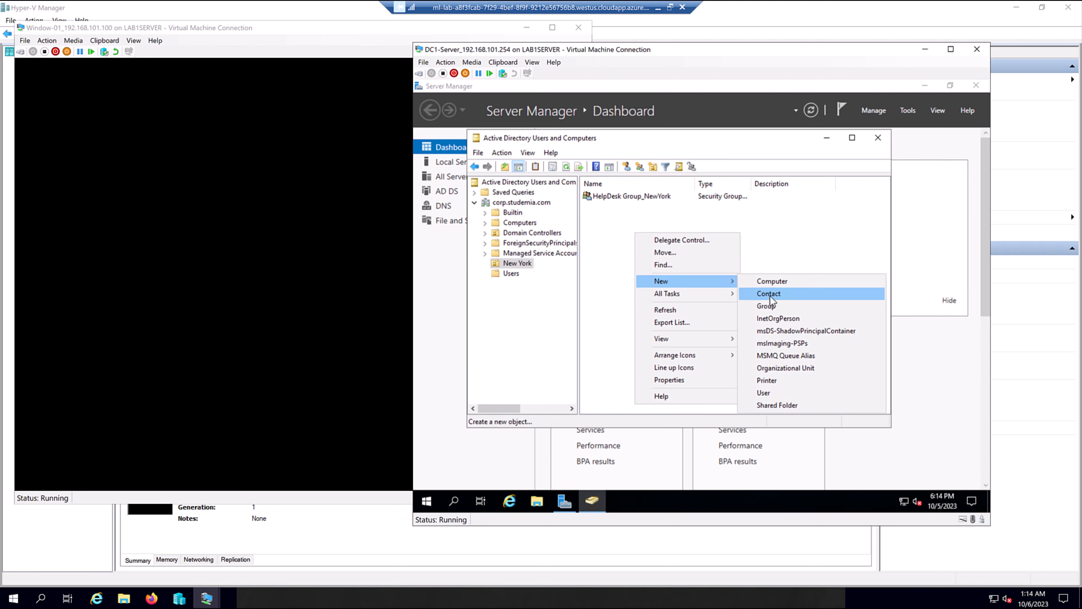
{"action": "left_click", "coordinate": [761, 393]}
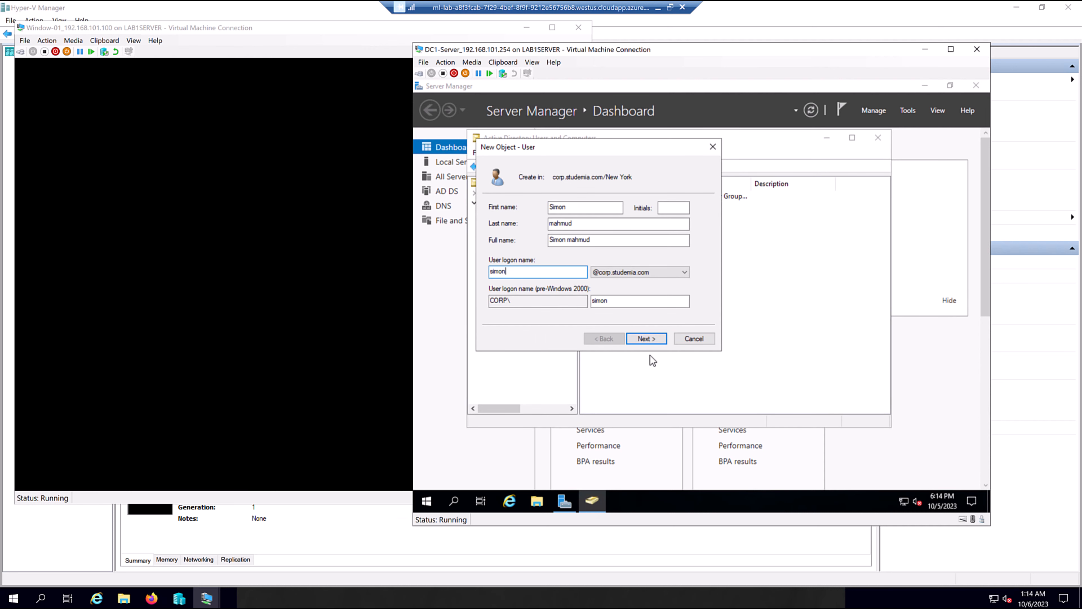
{"action": "left_click", "coordinate": [652, 341]}
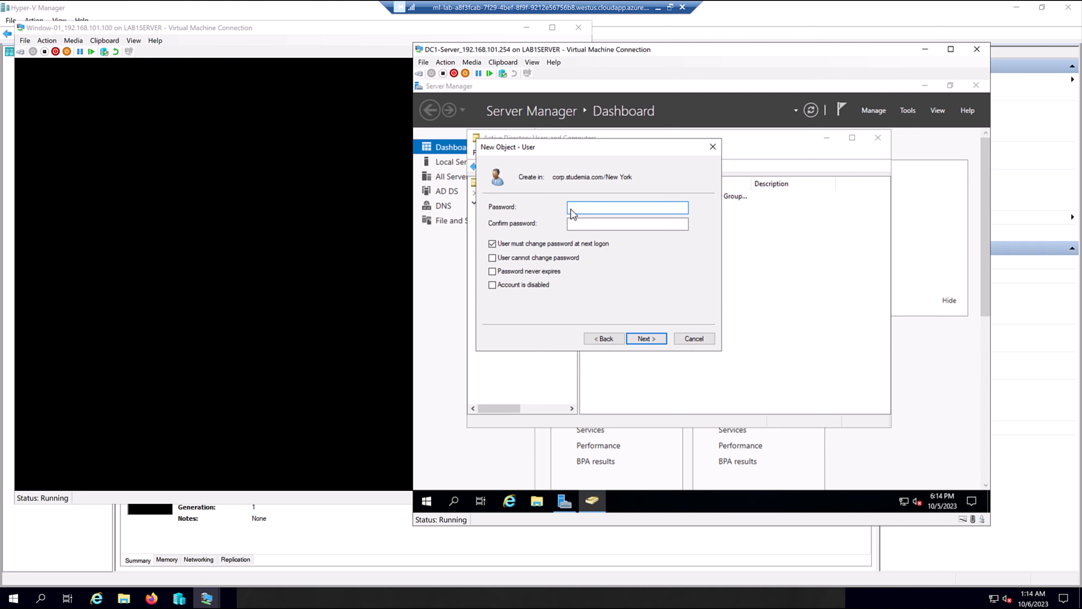
{"action": "type", "text": "d123"}
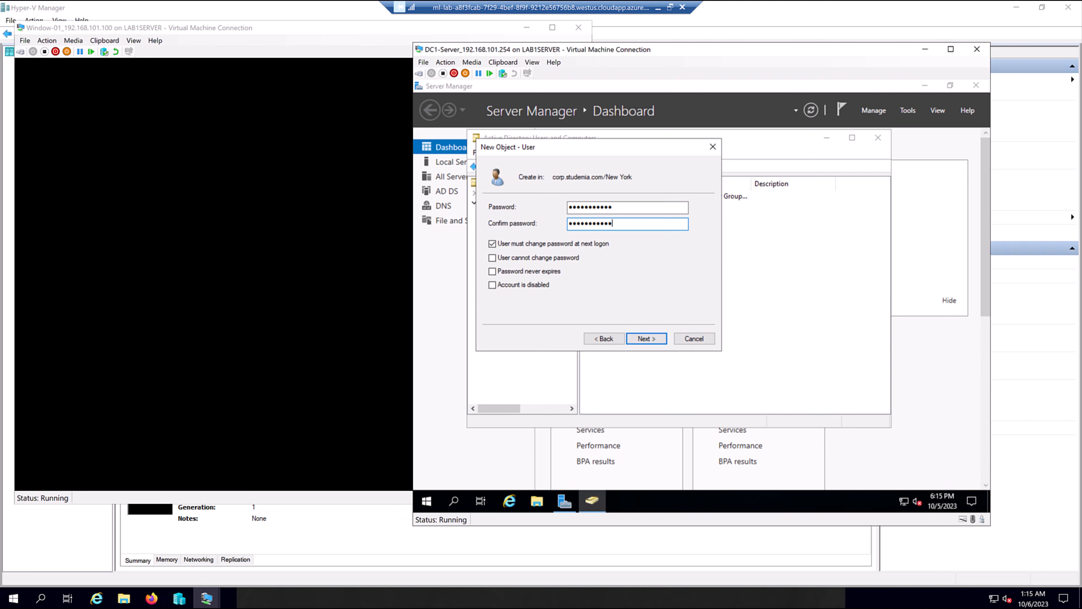
{"action": "left_click", "coordinate": [646, 339]}
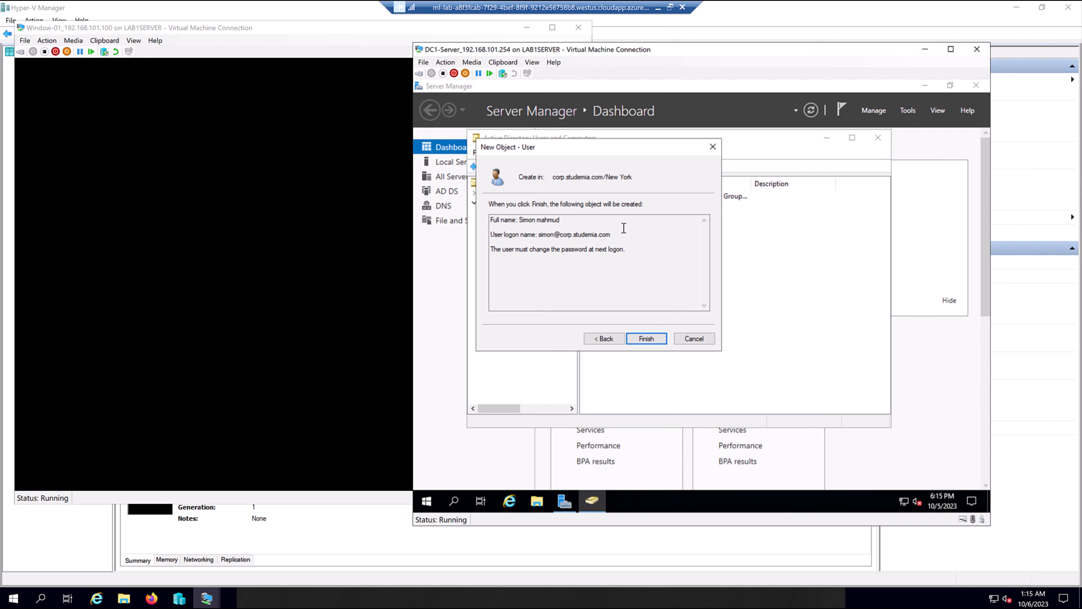
{"action": "left_click", "coordinate": [647, 343]}
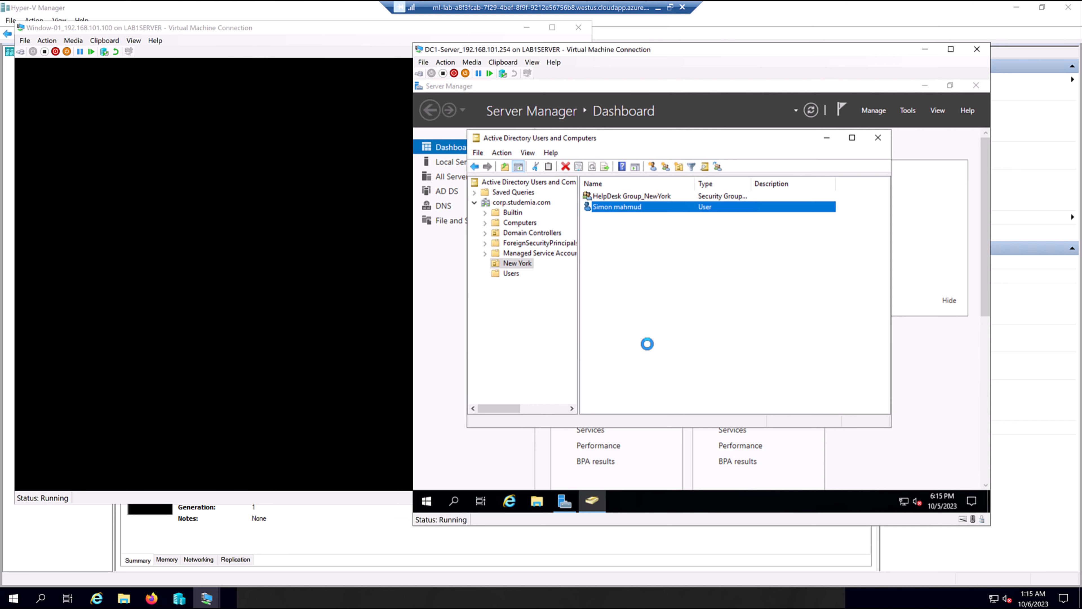
{"action": "right_click", "coordinate": [617, 208]}
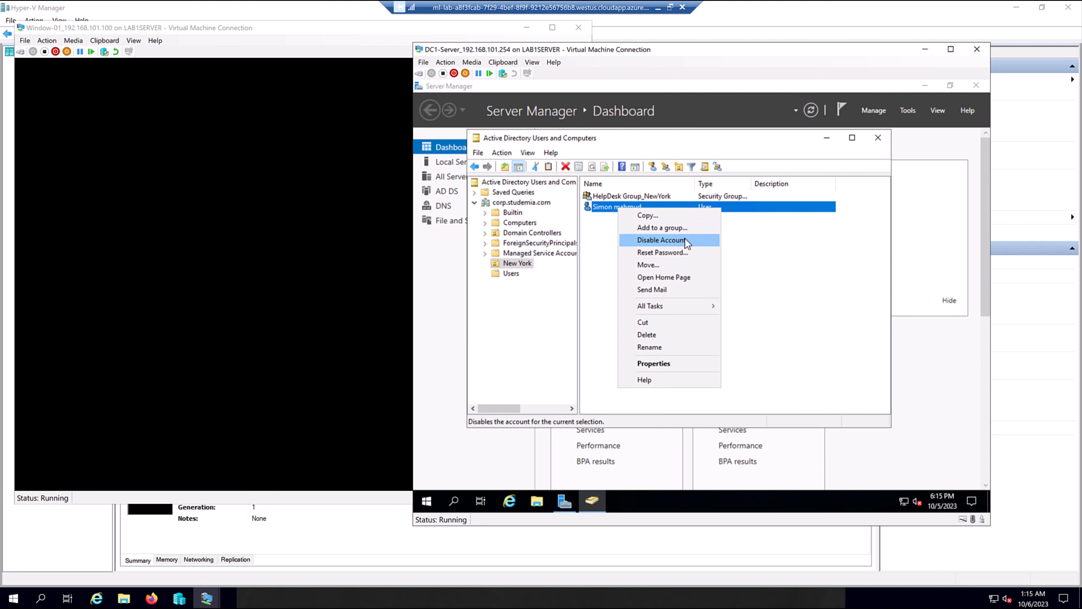
Enter the new user's street address details and set the country to United States.
{"action": "left_click", "coordinate": [663, 368]}
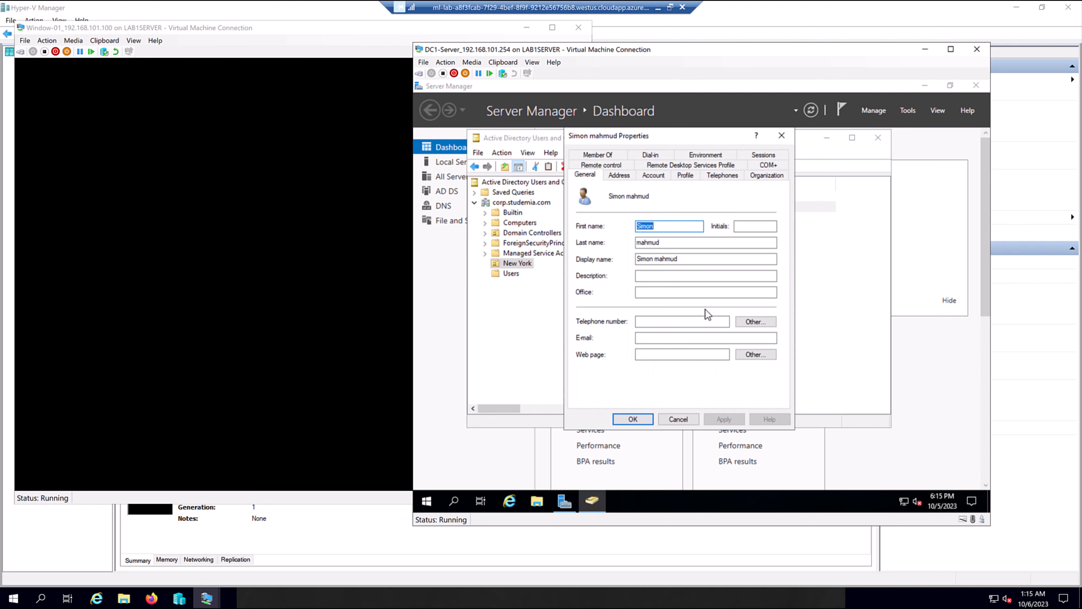
{"action": "left_click", "coordinate": [625, 178]}
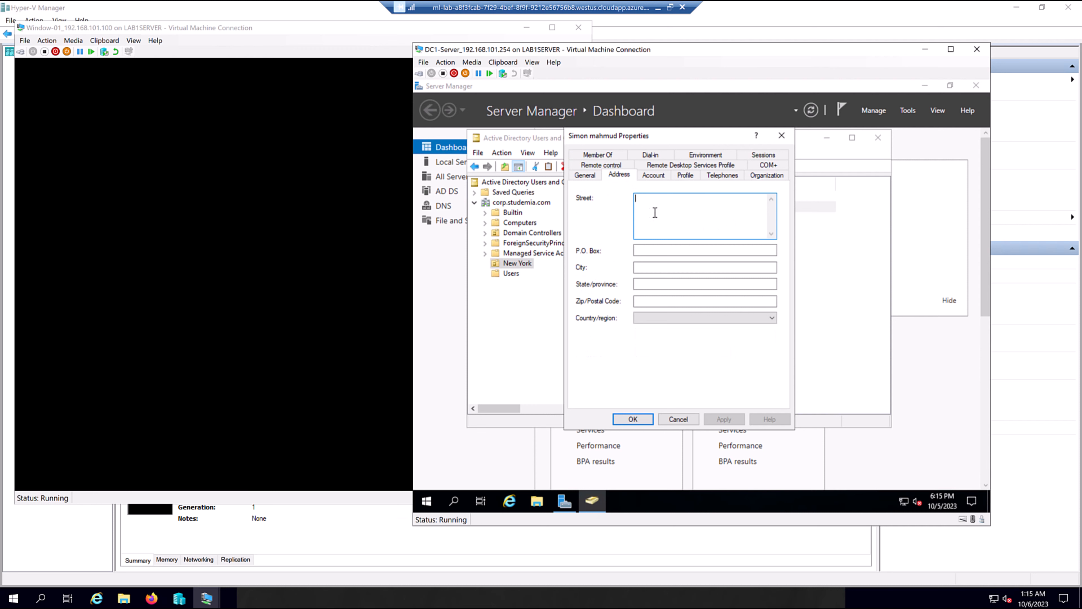
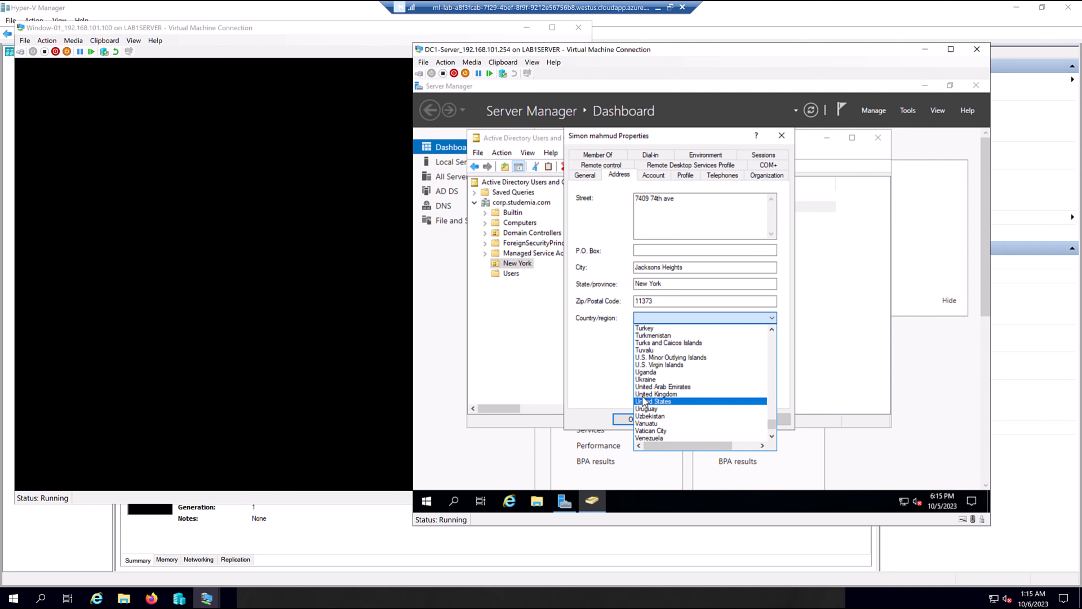
{"action": "left_click", "coordinate": [641, 396]}
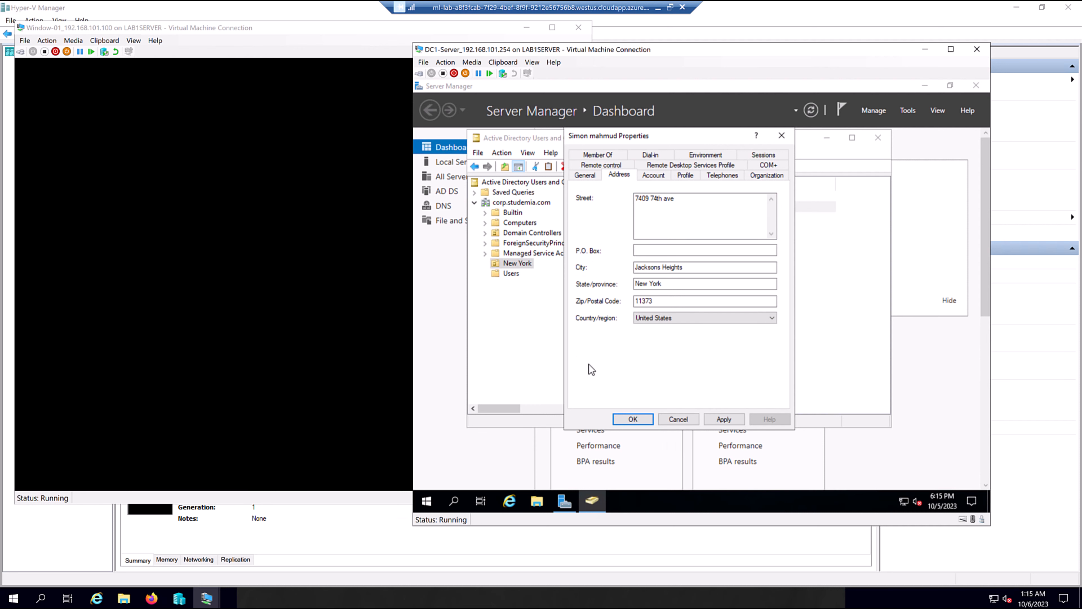
{"action": "left_click", "coordinate": [656, 174]}
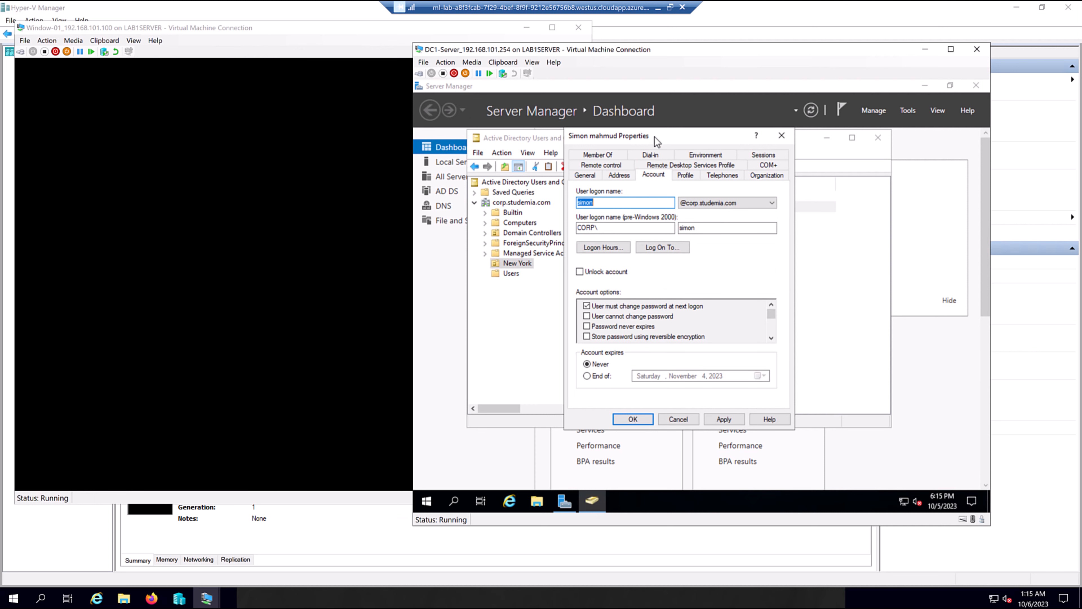
Enter job title Help Desk Analyst, department IS and company Student Academia.
{"action": "left_click", "coordinate": [766, 174]}
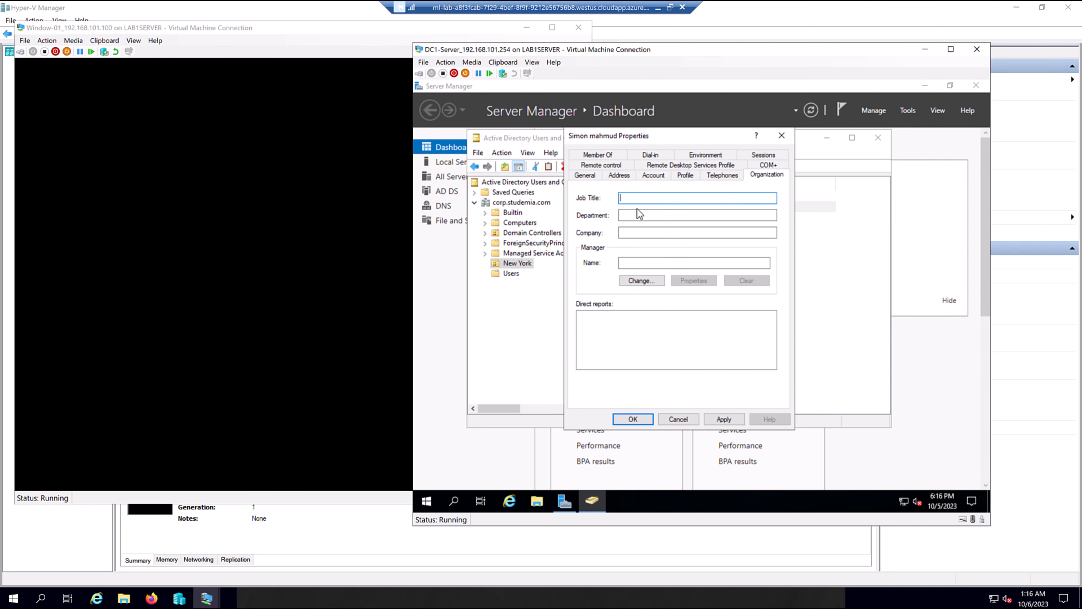
{"action": "left_click", "coordinate": [638, 199]}
{"action": "type", "text": "Help Desk Analysitt"}
{"action": "left_click", "coordinate": [647, 218]}
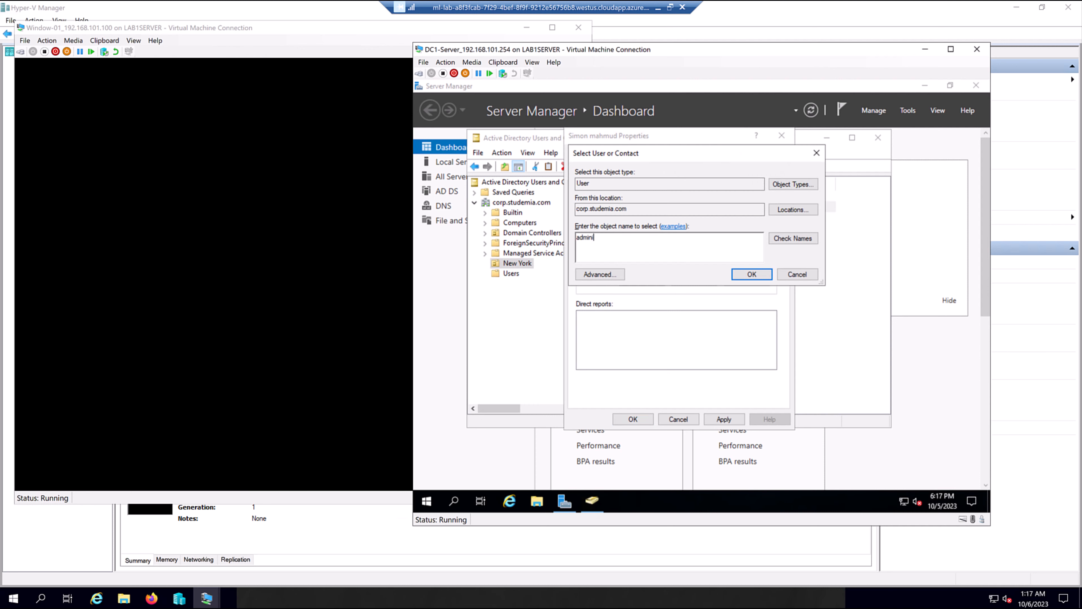
{"action": "type", "text": "s"}
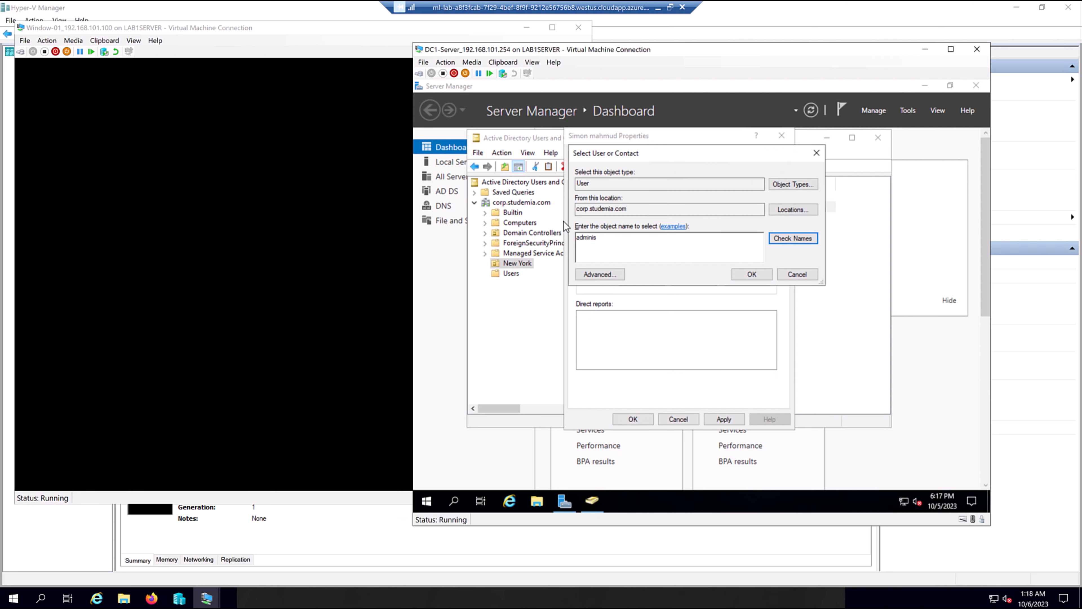
Set Administrator as the user's manager and save the properties.
{"action": "left_click", "coordinate": [793, 243]}
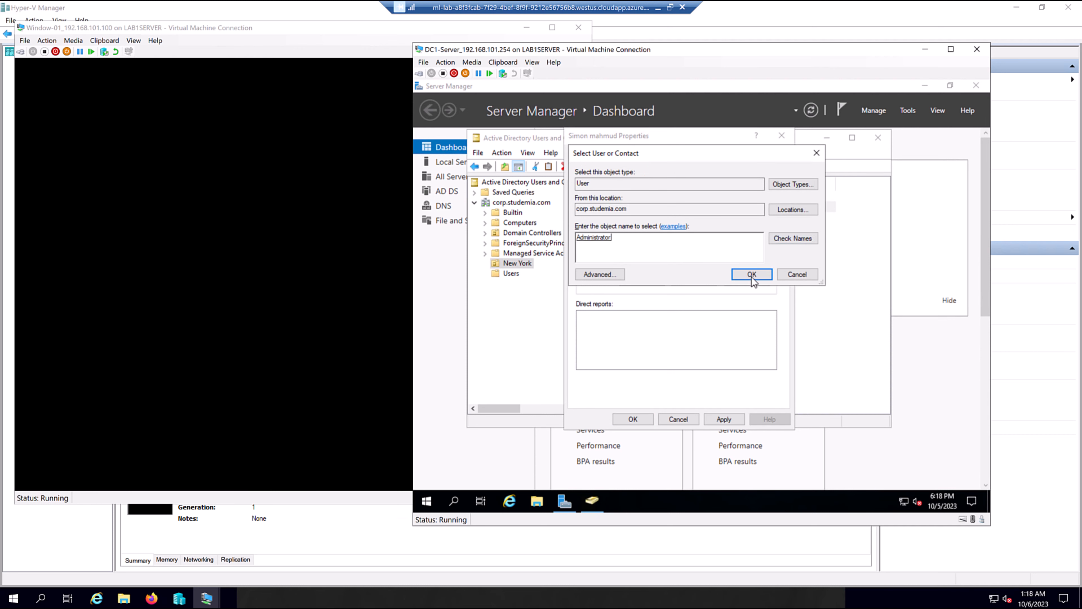
{"action": "left_click", "coordinate": [752, 274]}
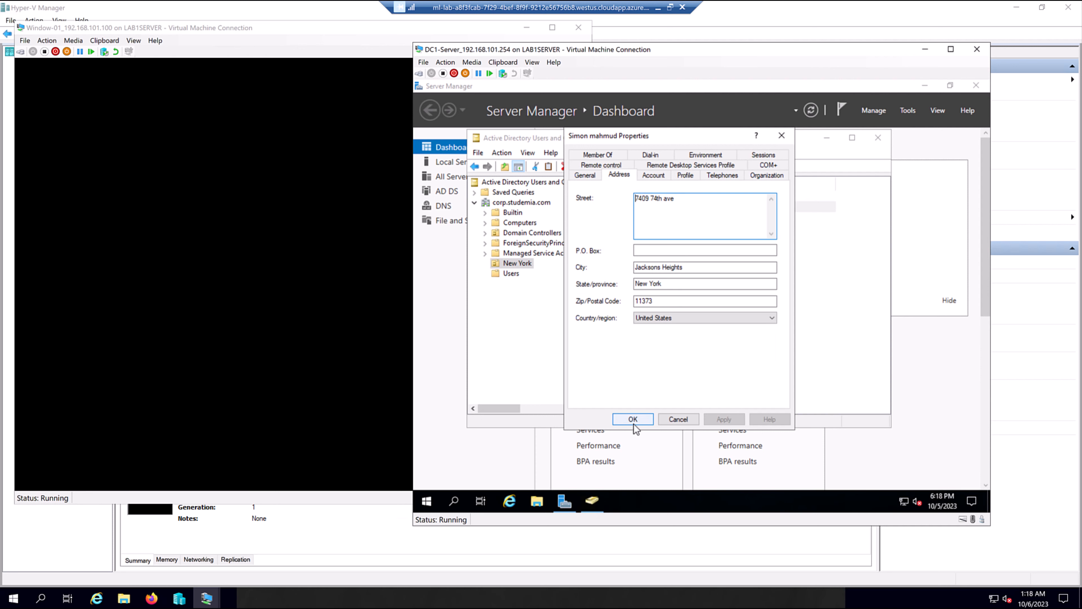
{"action": "left_click", "coordinate": [634, 423]}
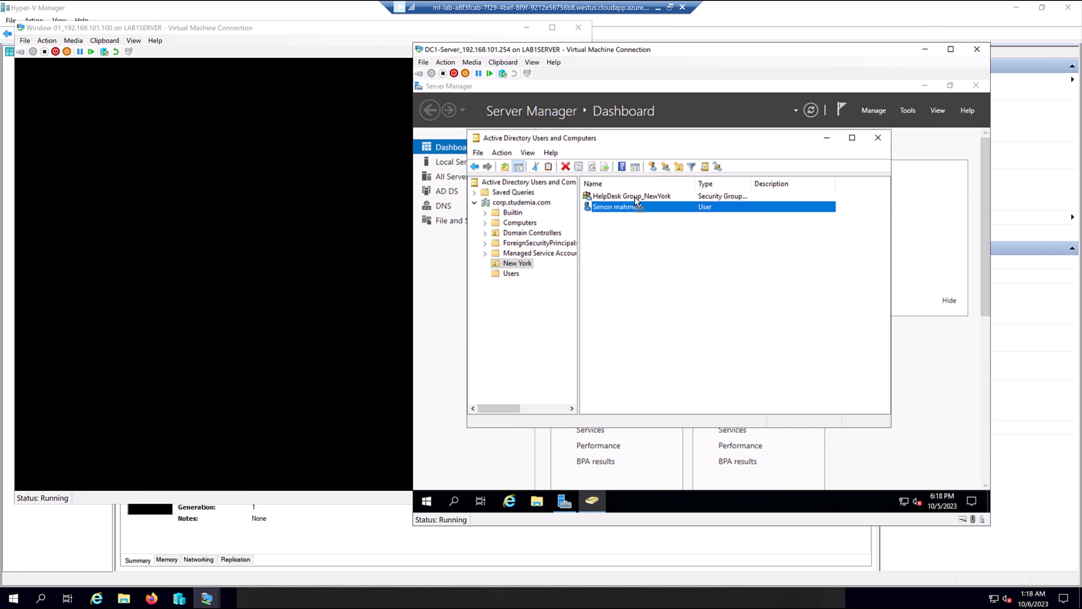
Add the new user to HelpDesk Group_NewYork's member list and save.
{"action": "left_click_drag", "start_coordinate": [635, 197], "coordinate": [627, 227]}
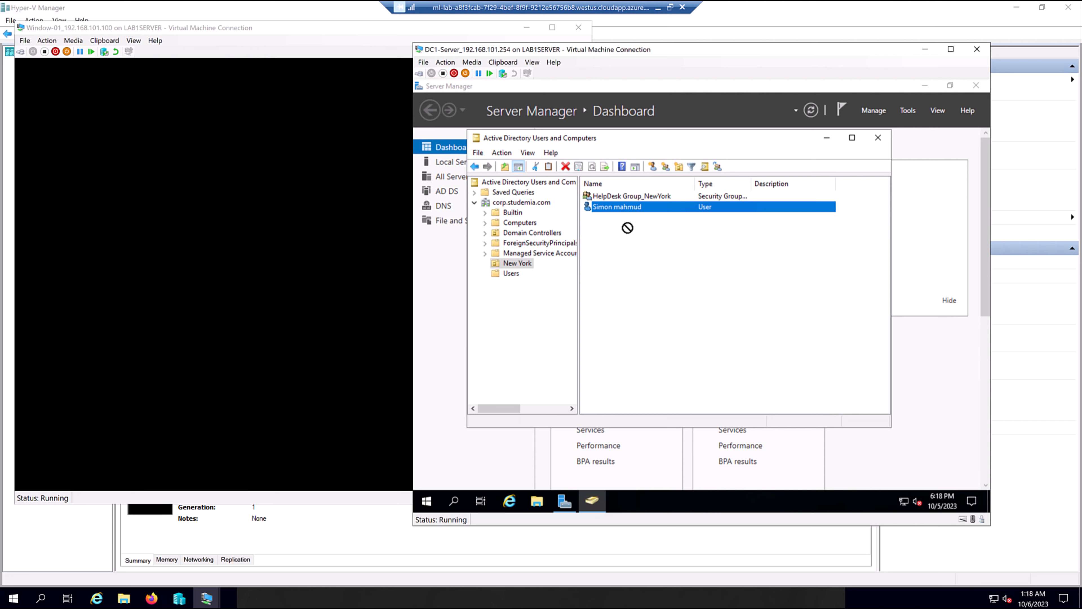
{"action": "left_click", "coordinate": [645, 197]}
{"action": "right_click", "coordinate": [646, 197]}
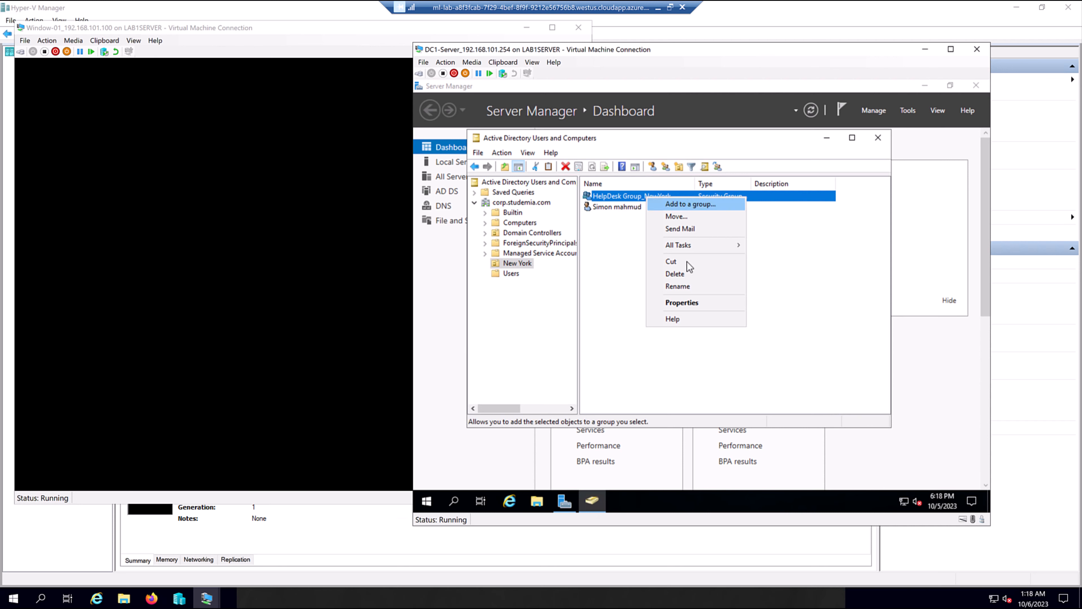
{"action": "left_click", "coordinate": [678, 302]}
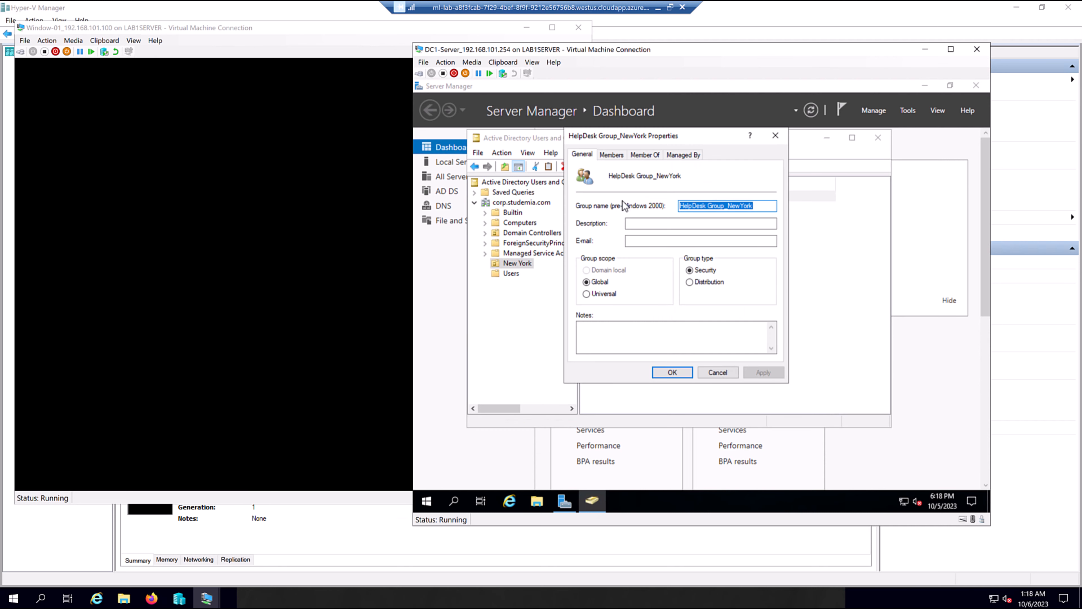
{"action": "left_click", "coordinate": [612, 155]}
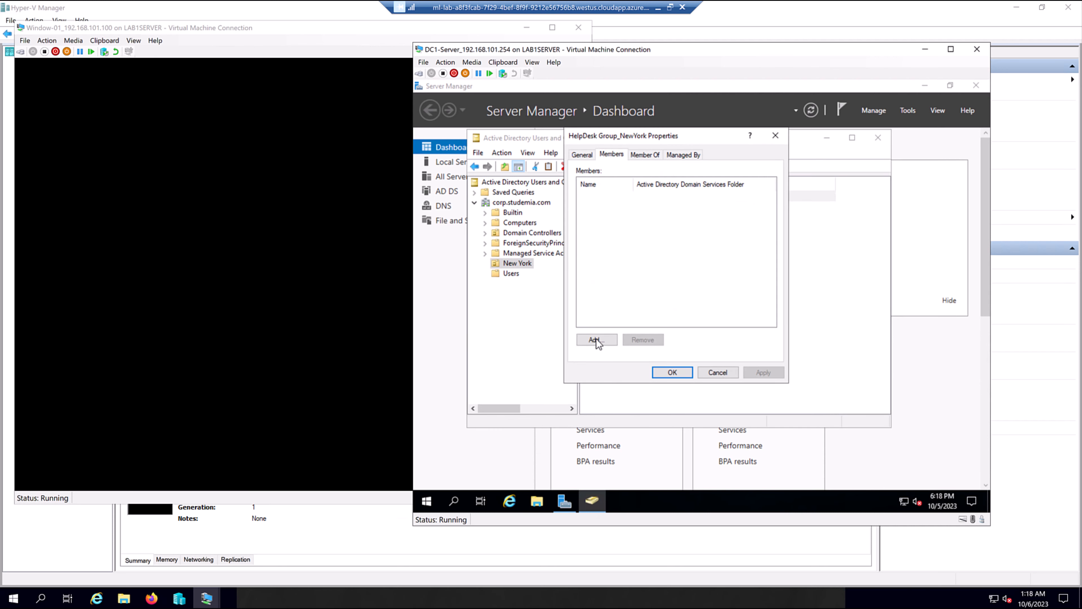
{"action": "left_click", "coordinate": [596, 339]}
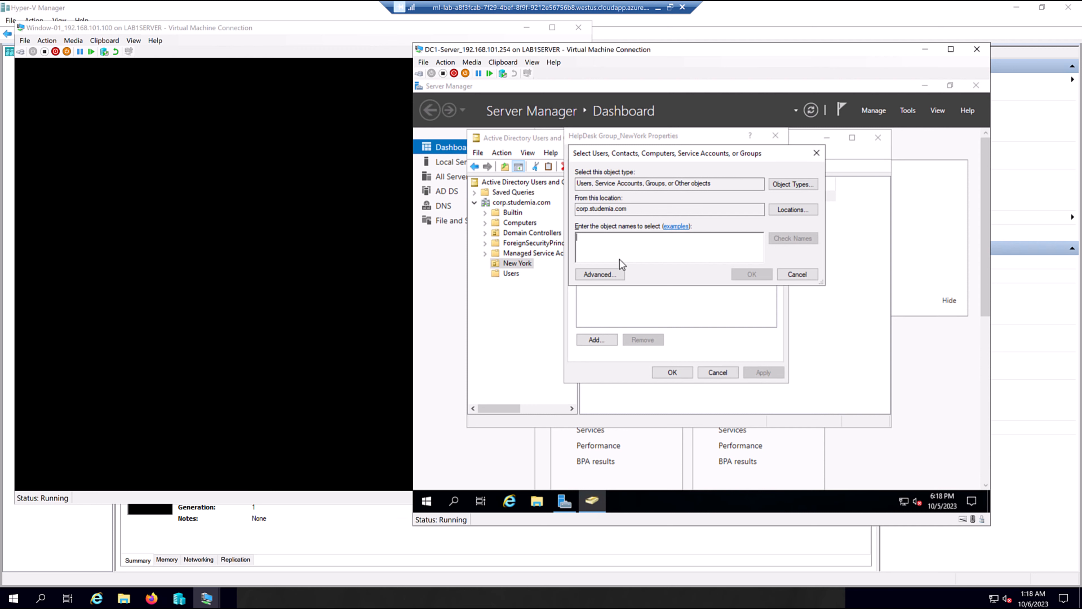
{"action": "type", "text": "simon"}
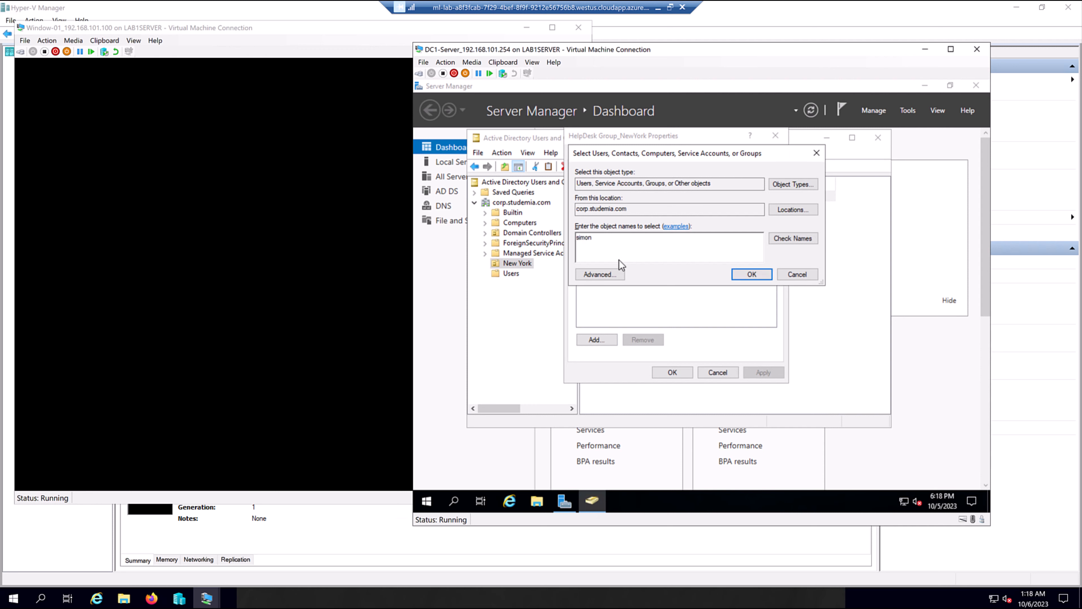
{"action": "left_click", "coordinate": [803, 241]}
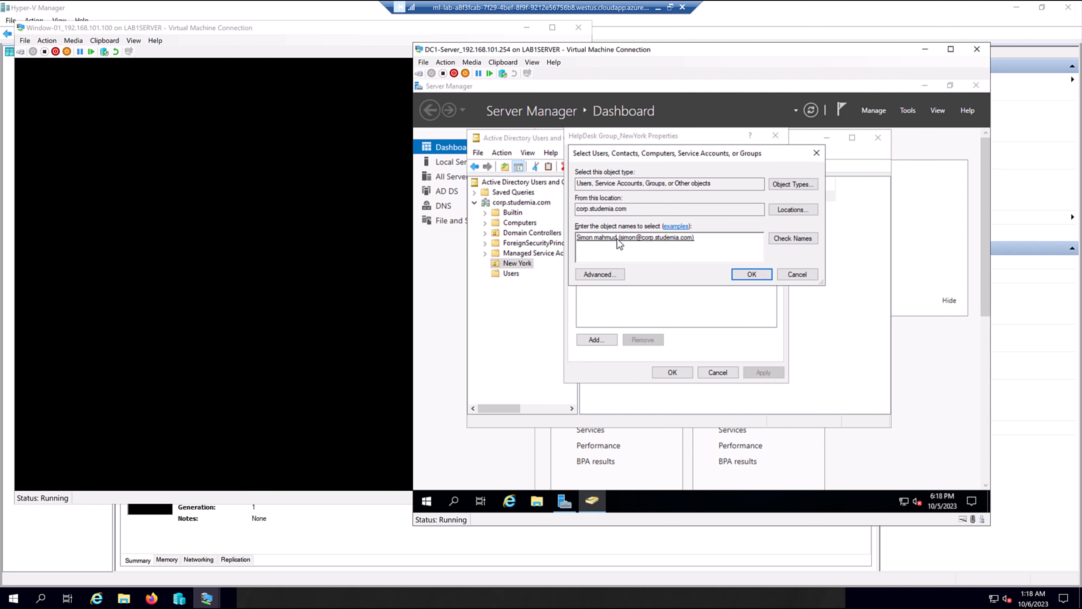
{"action": "left_click", "coordinate": [752, 278]}
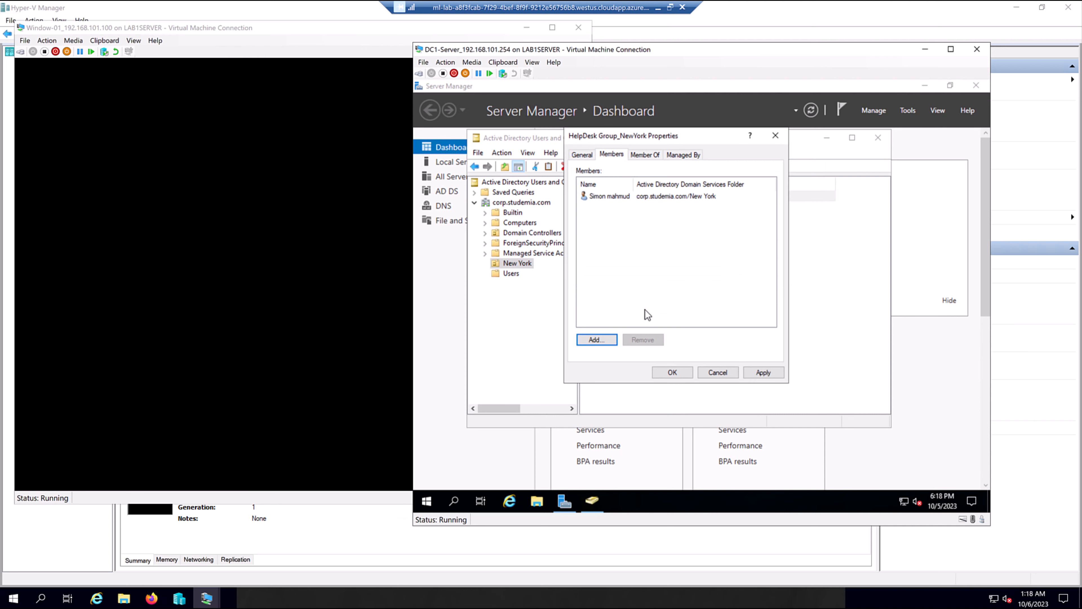
{"action": "left_click", "coordinate": [686, 375]}
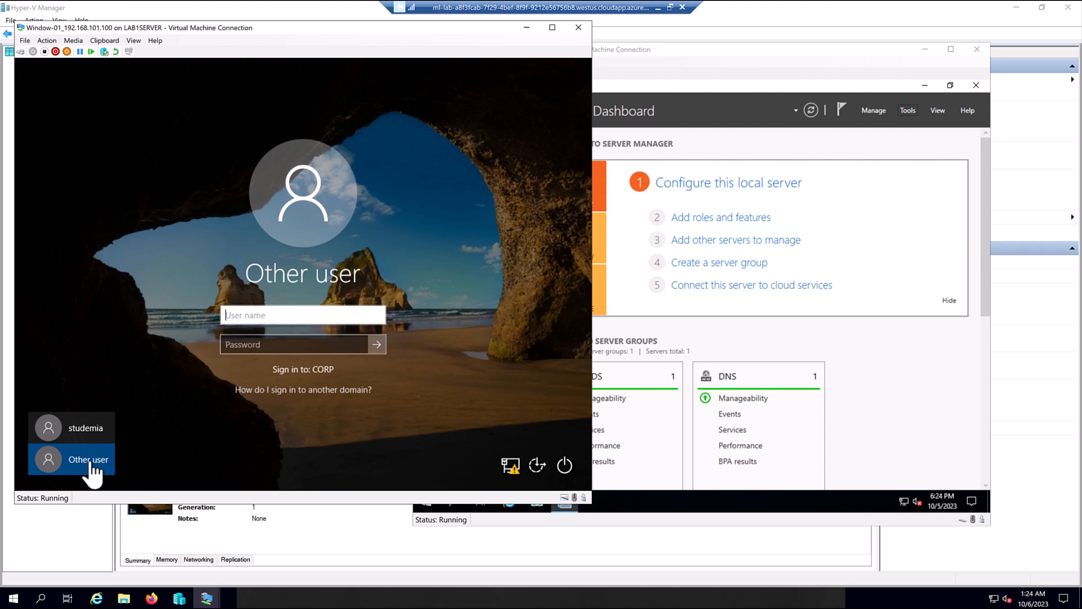
Sign in on the client as the new CORP user, setting a new password when prompted.
{"action": "left_click", "coordinate": [76, 461]}
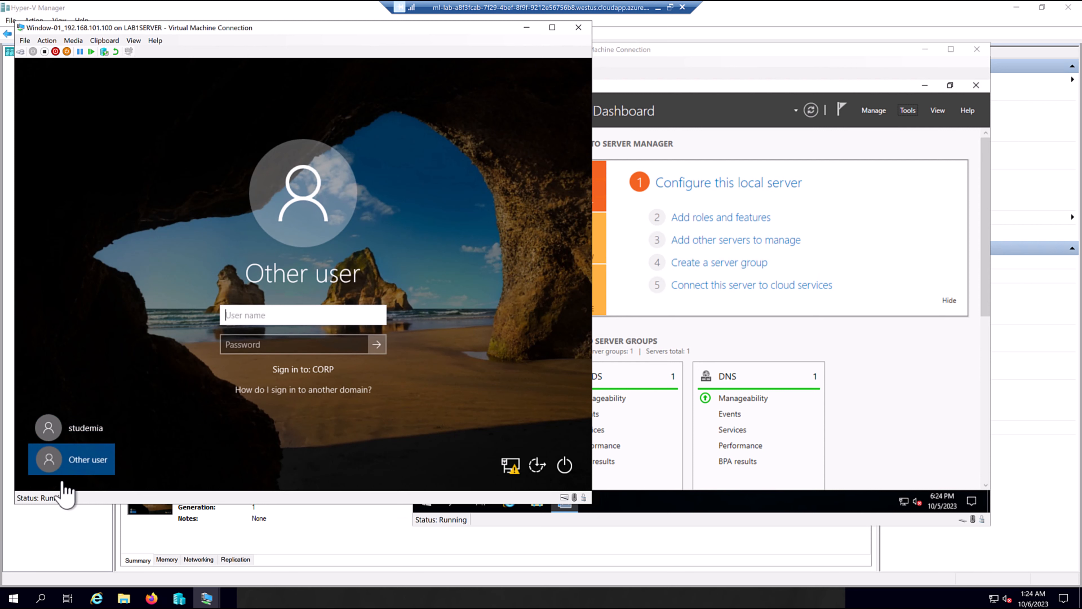
{"action": "type", "text": "simon"}
{"action": "left_click", "coordinate": [272, 346]}
{"action": "type", "text": "•••••••"}
{"action": "type", "text": "••••"}
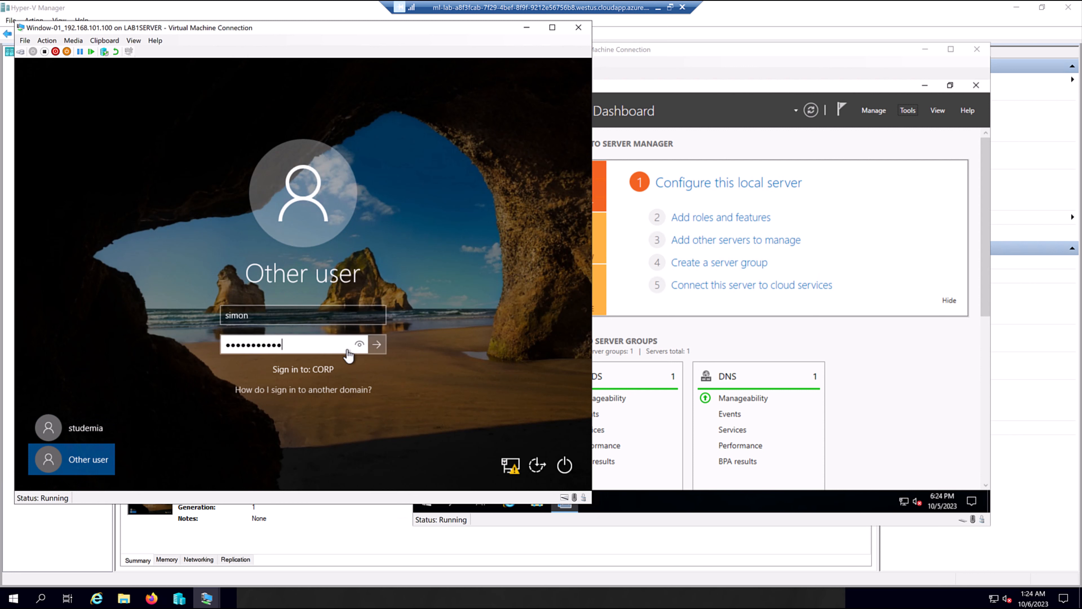
{"action": "left_click", "coordinate": [359, 348]}
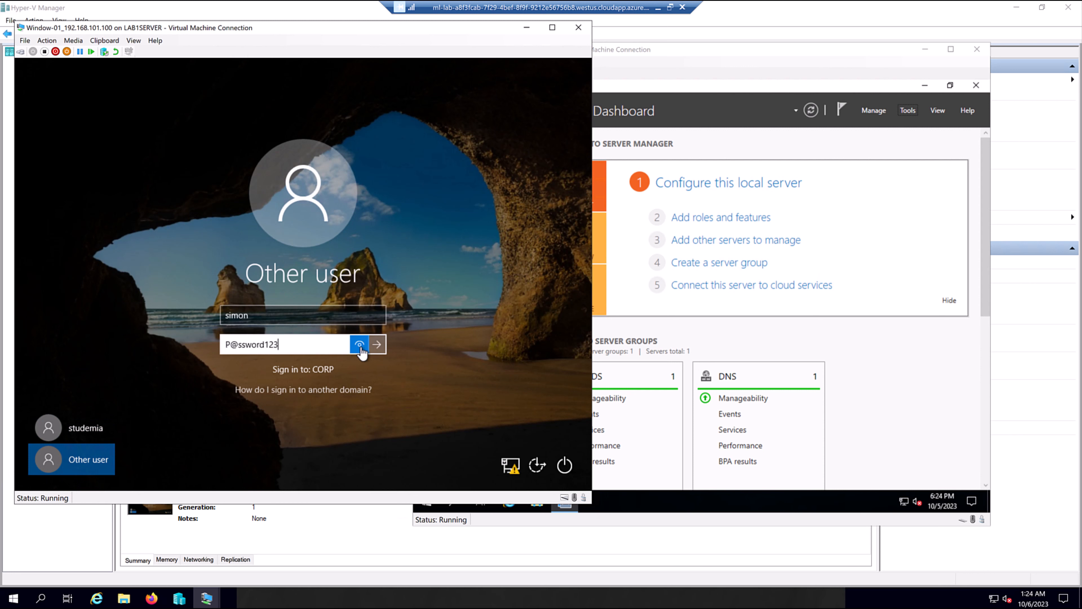
{"action": "left_click", "coordinate": [377, 344]}
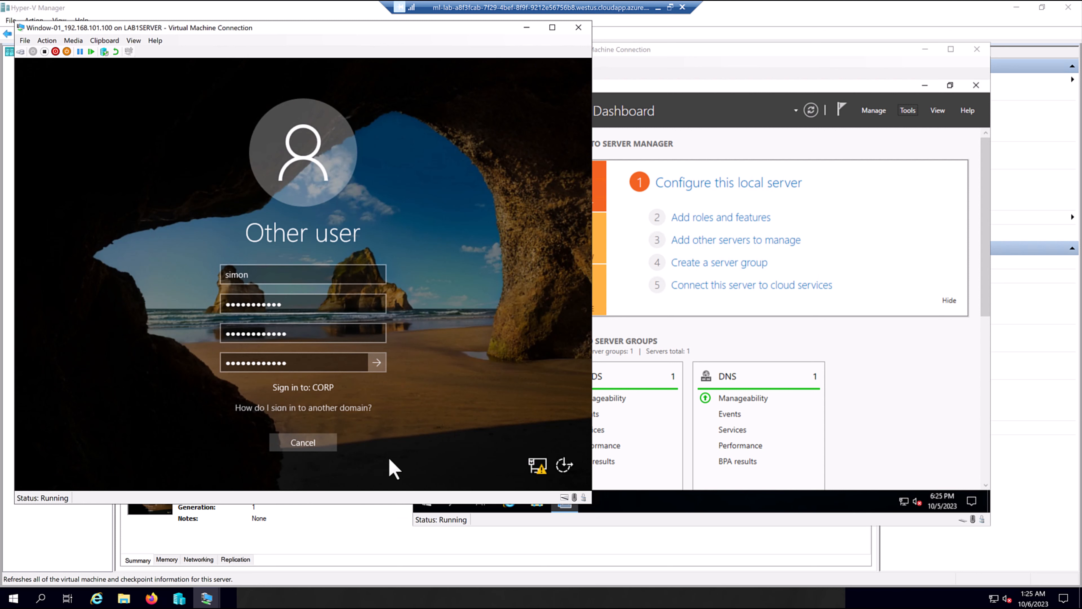
{"action": "left_click", "coordinate": [376, 363]}
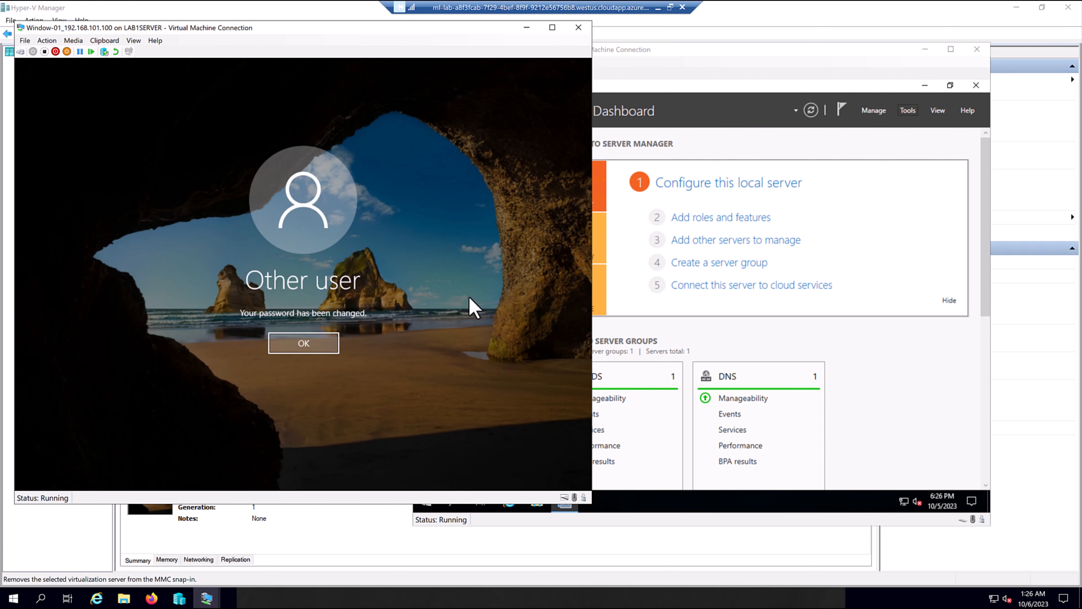
{"action": "left_click", "coordinate": [312, 344]}
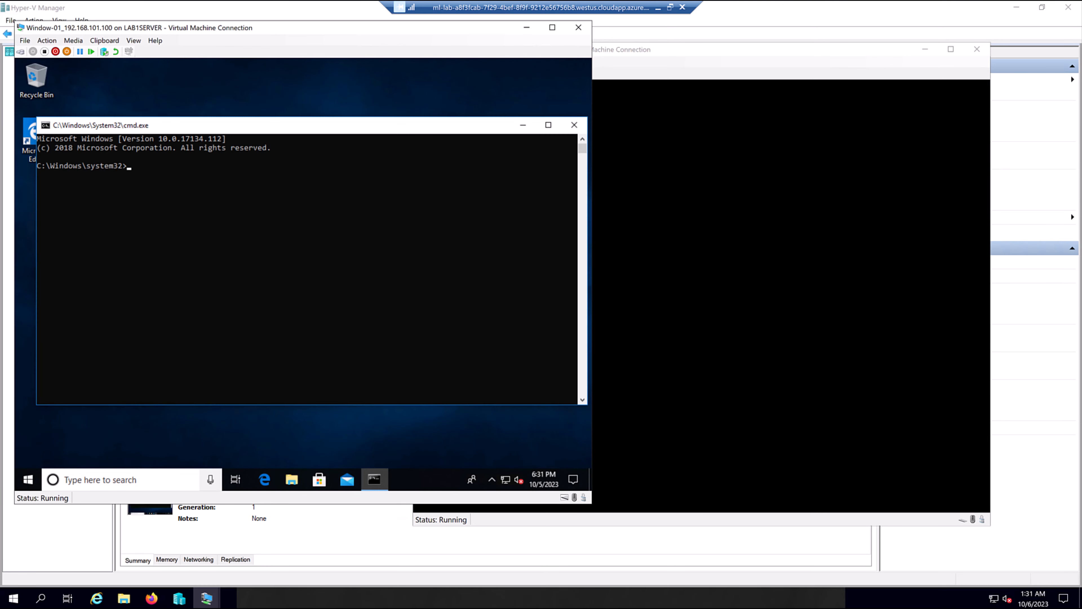
Run whoami in Command Prompt and highlight the returned corp account name.
{"action": "left_click", "coordinate": [197, 166]}
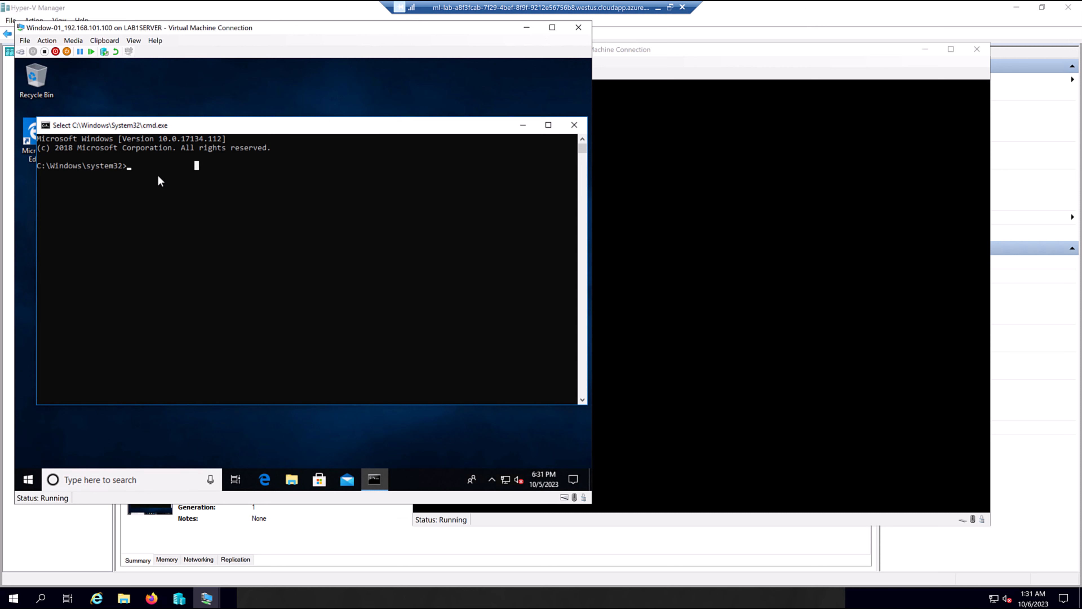
{"action": "type", "text": "whoami"}
{"action": "key", "text": "Return"}
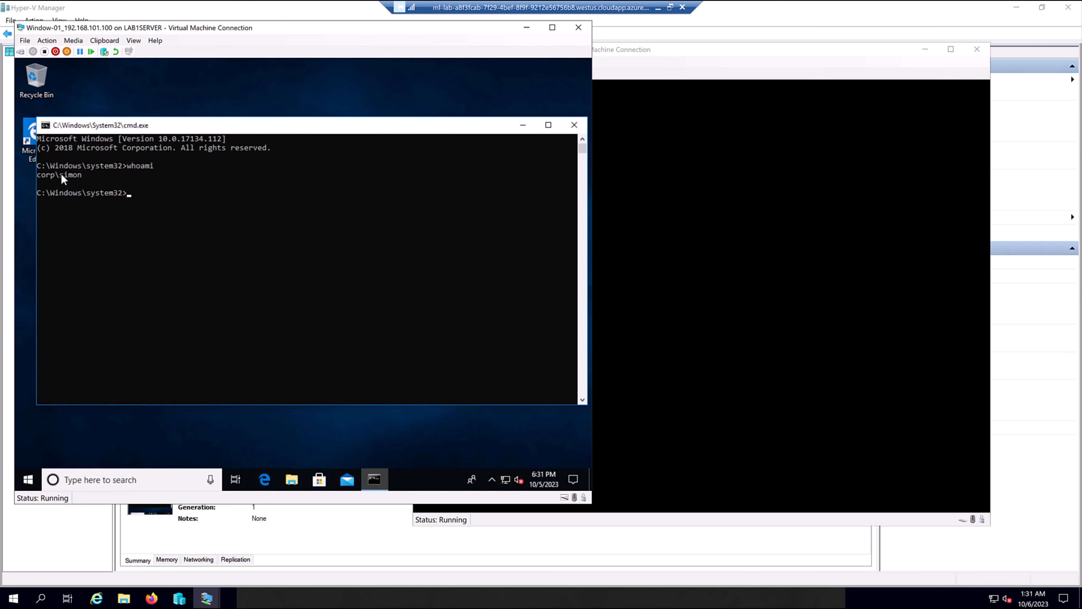
{"action": "left_click_drag", "start_coordinate": [60, 174], "coordinate": [85, 174]}
{"action": "left_click", "coordinate": [211, 210]}
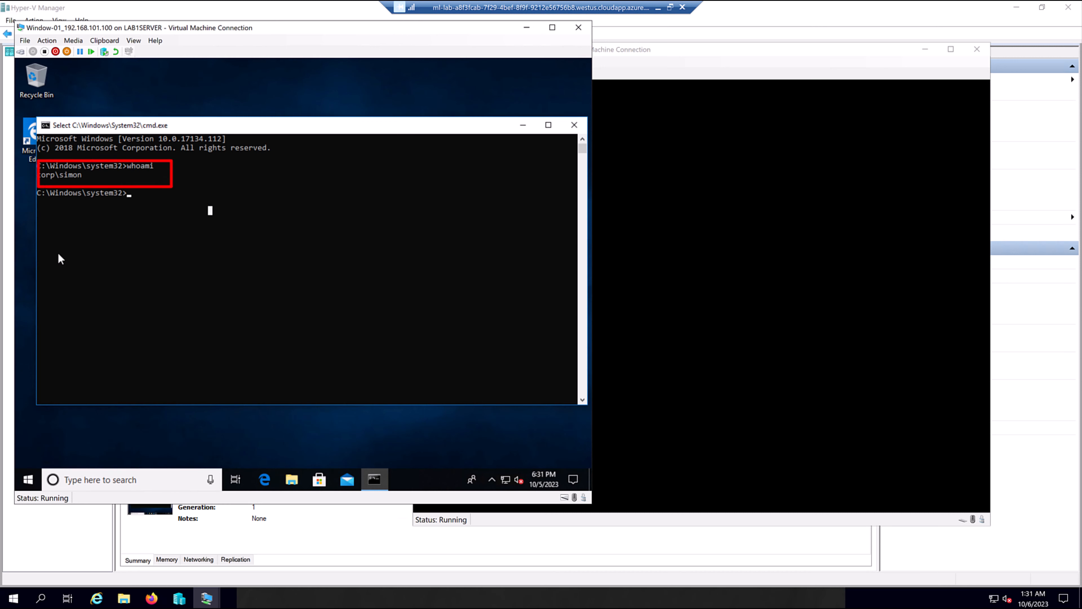